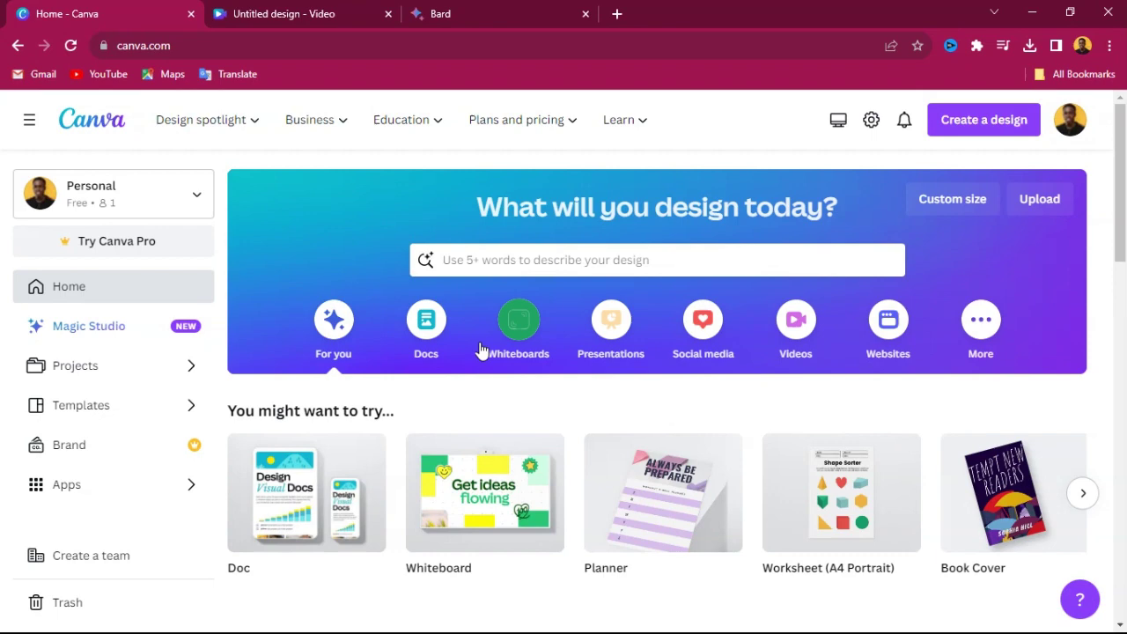
# Step: Create a blank 1920 × 1080 video design from Canva's Videos category
pyautogui.click(797, 333)
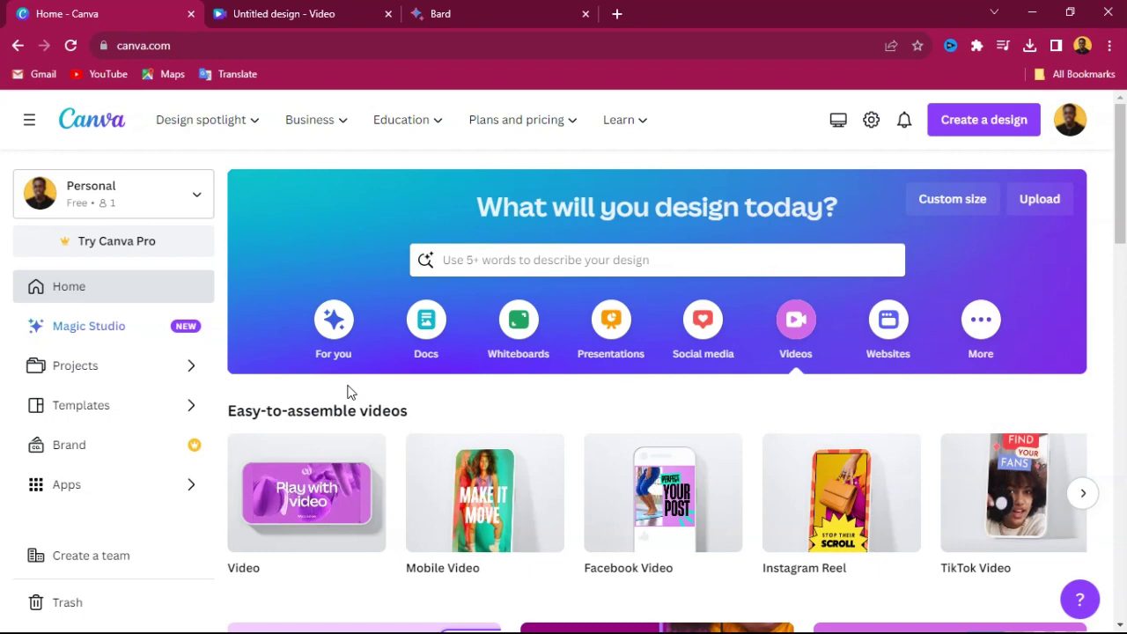
pyautogui.scroll(-2, 322, 383)
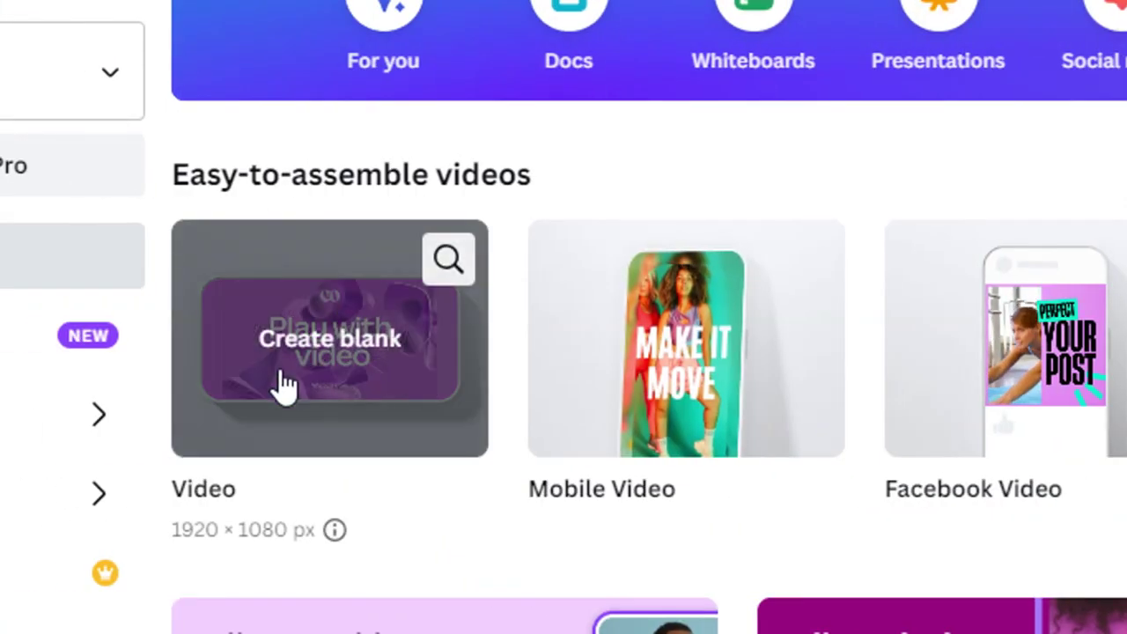
pyautogui.click(395, 373)
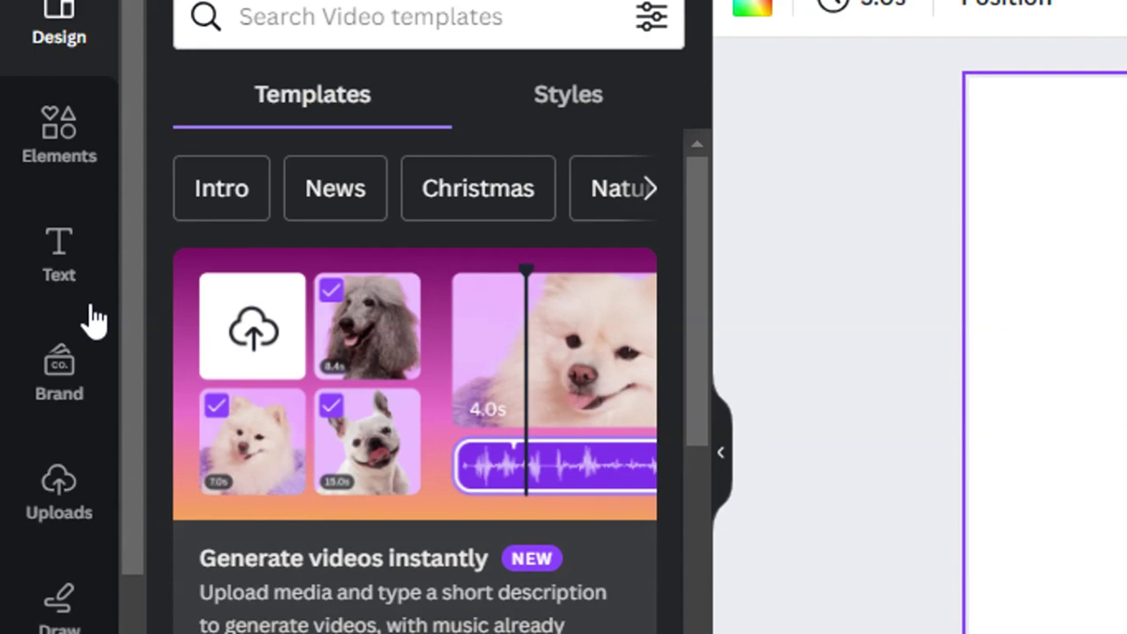
pyautogui.scroll(-3, 32, 488)
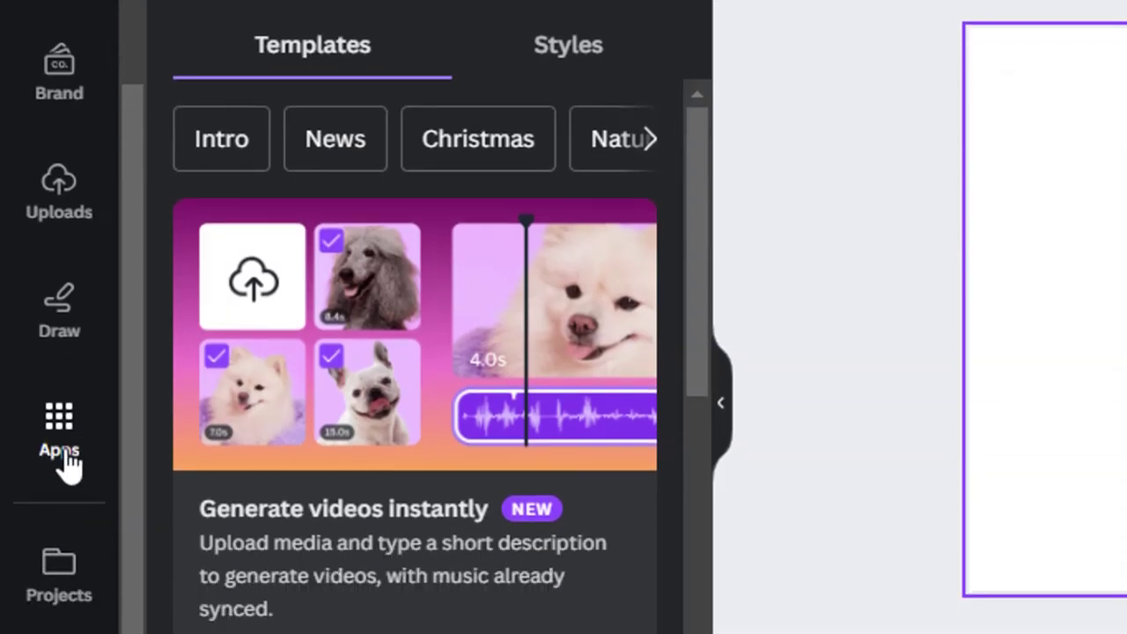
# Step: Search the Apps panel for 'deepreel' and launch DeepReel AI Videos
pyautogui.click(59, 440)
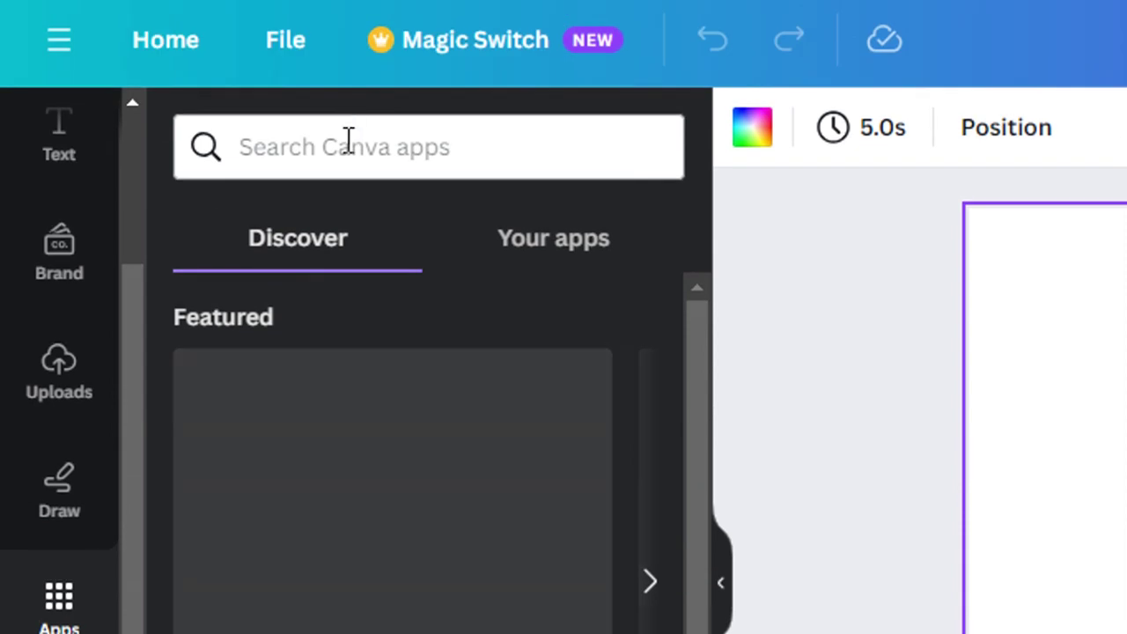
pyautogui.click(333, 159)
pyautogui.write('dee')
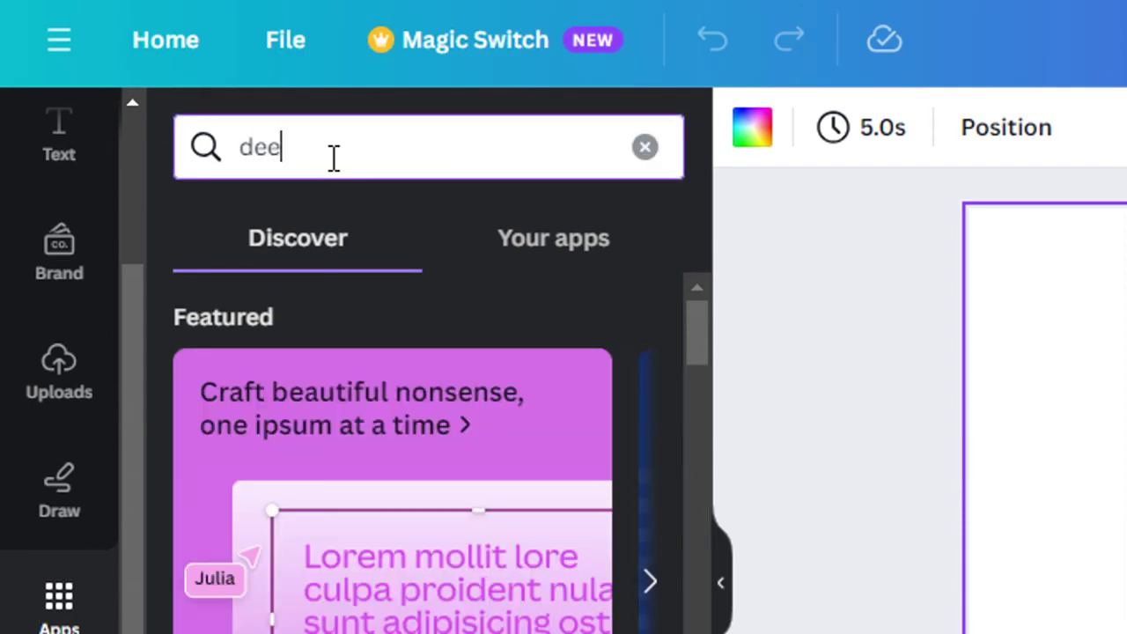
pyautogui.write('preel')
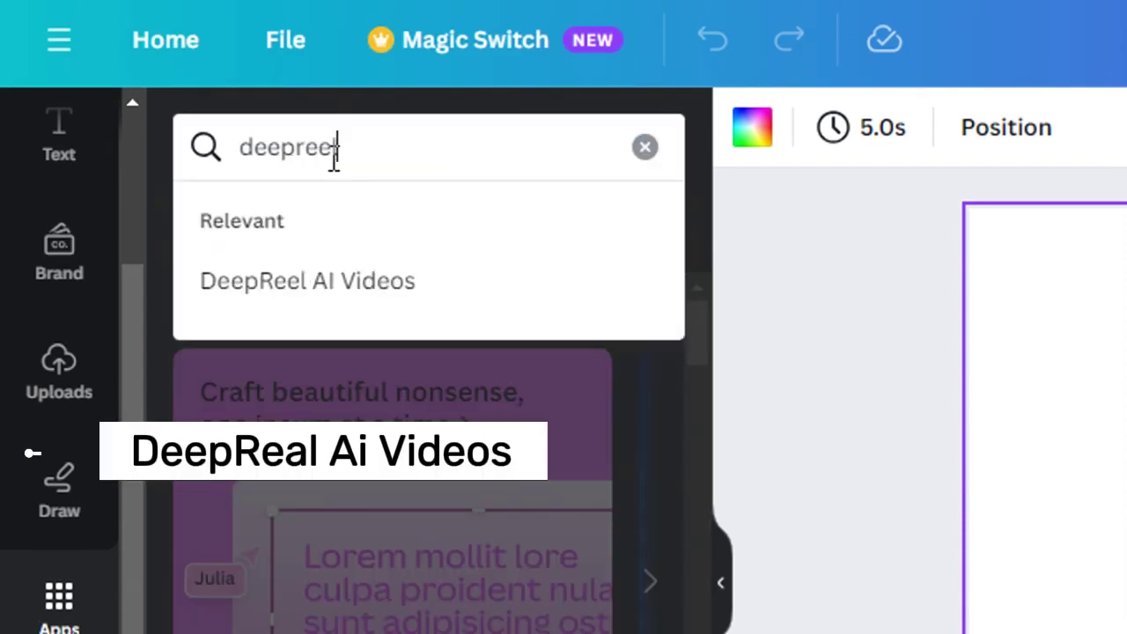
pyautogui.click(369, 279)
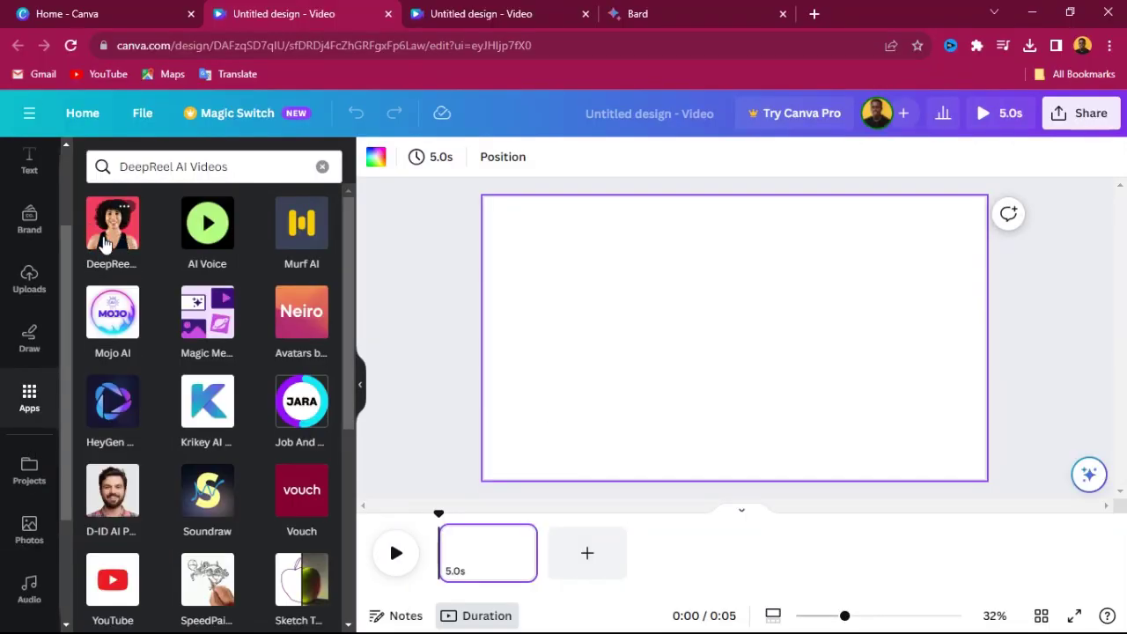
pyautogui.moveTo(225, 196)
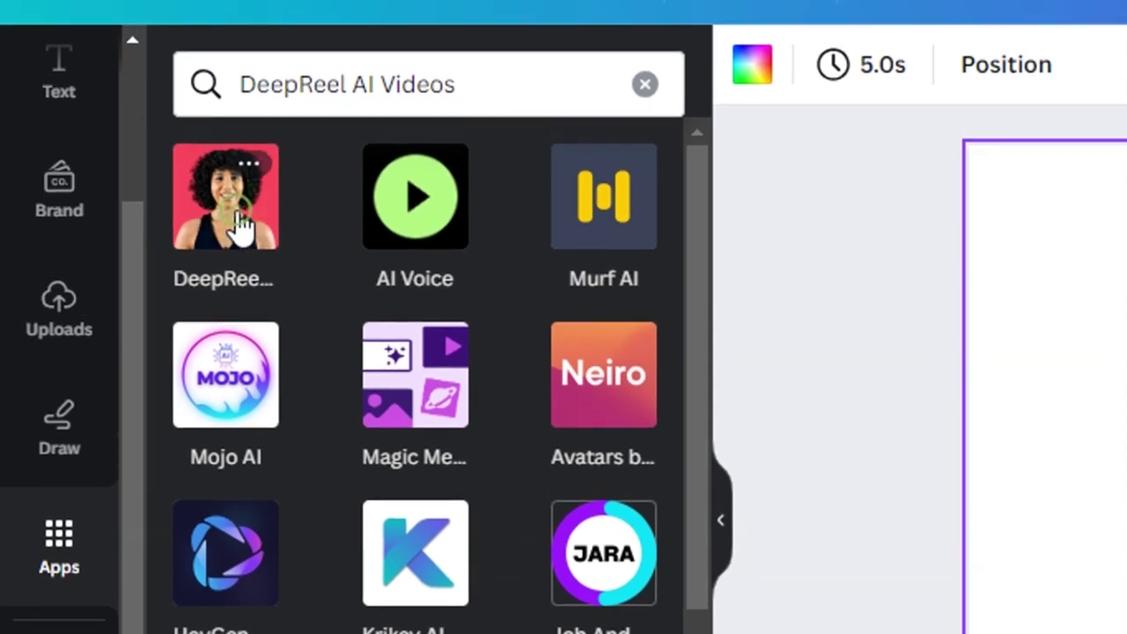
pyautogui.click(230, 217)
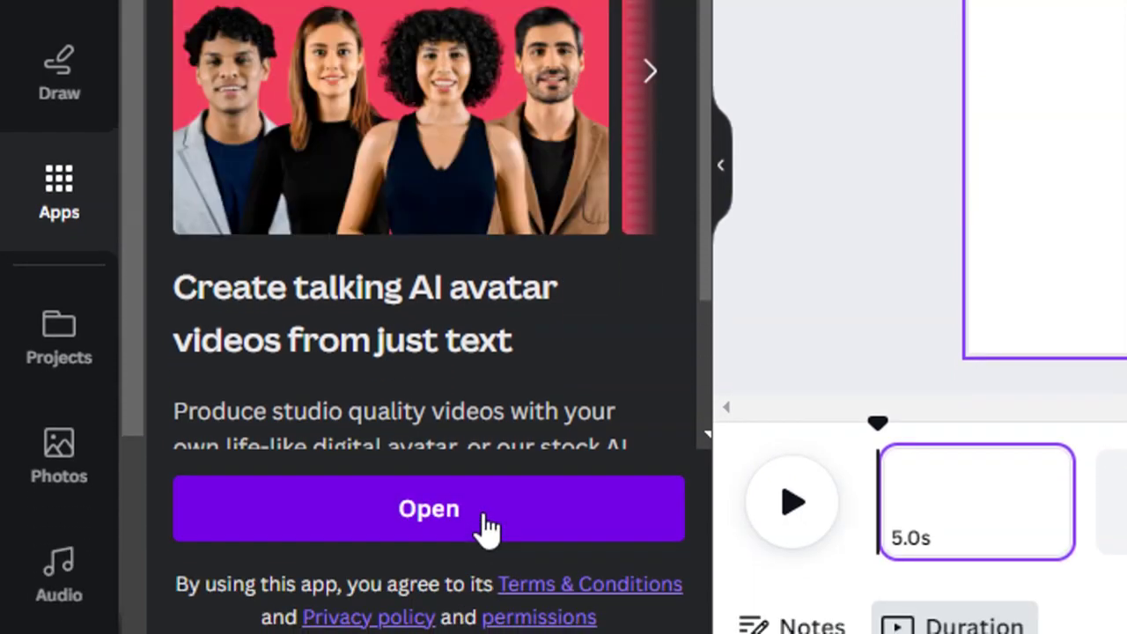
pyautogui.click(486, 526)
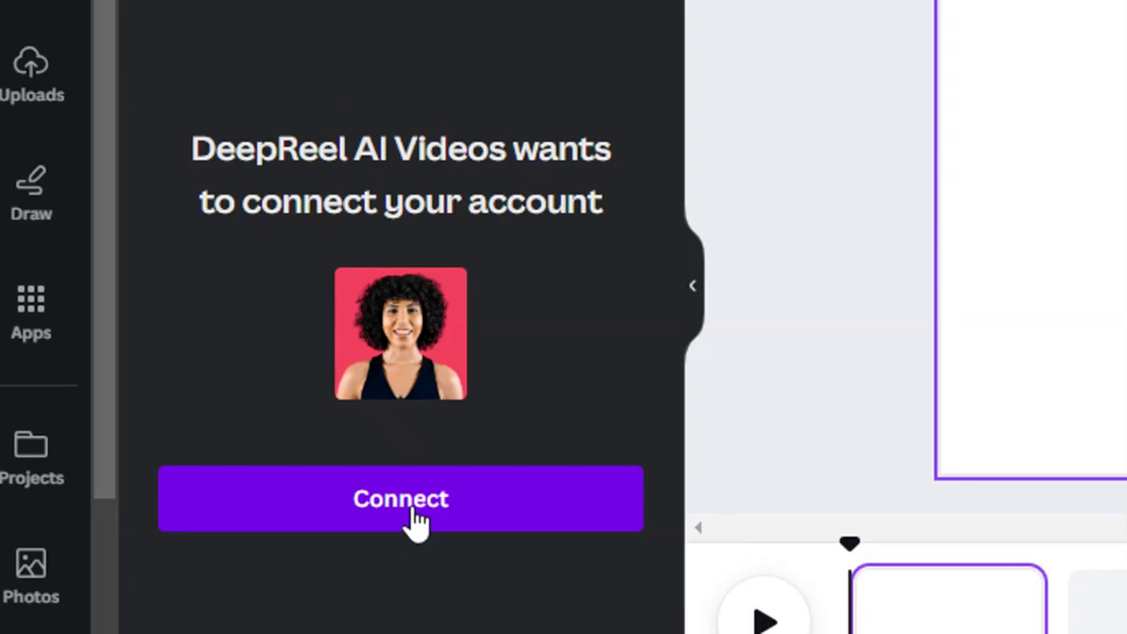
pyautogui.click(412, 512)
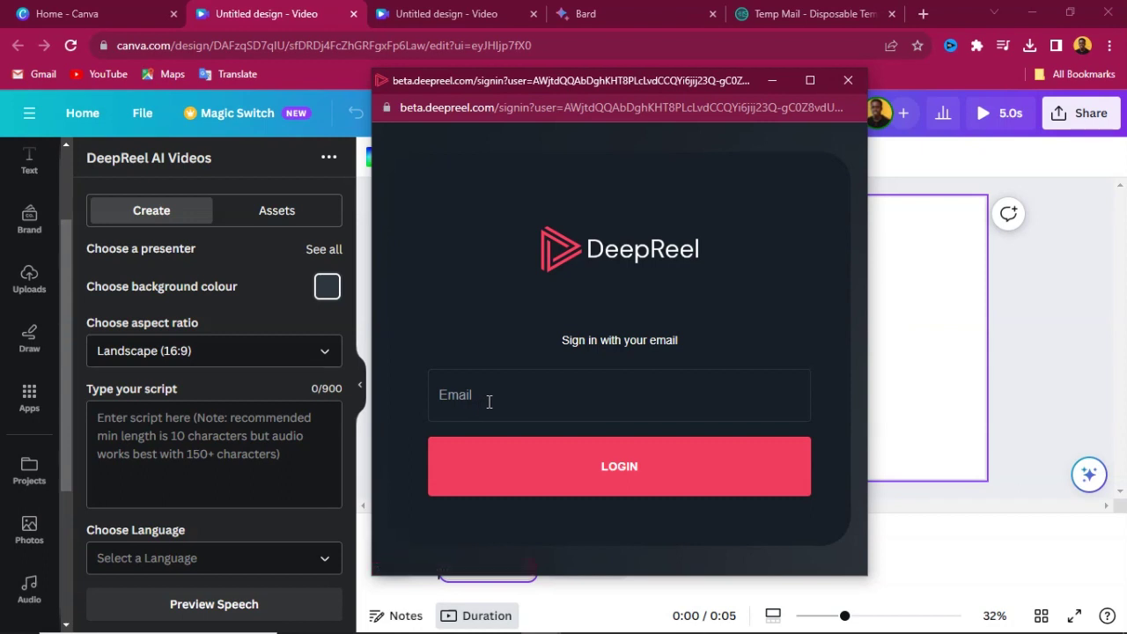
pyautogui.click(488, 401)
pyautogui.click(619, 467)
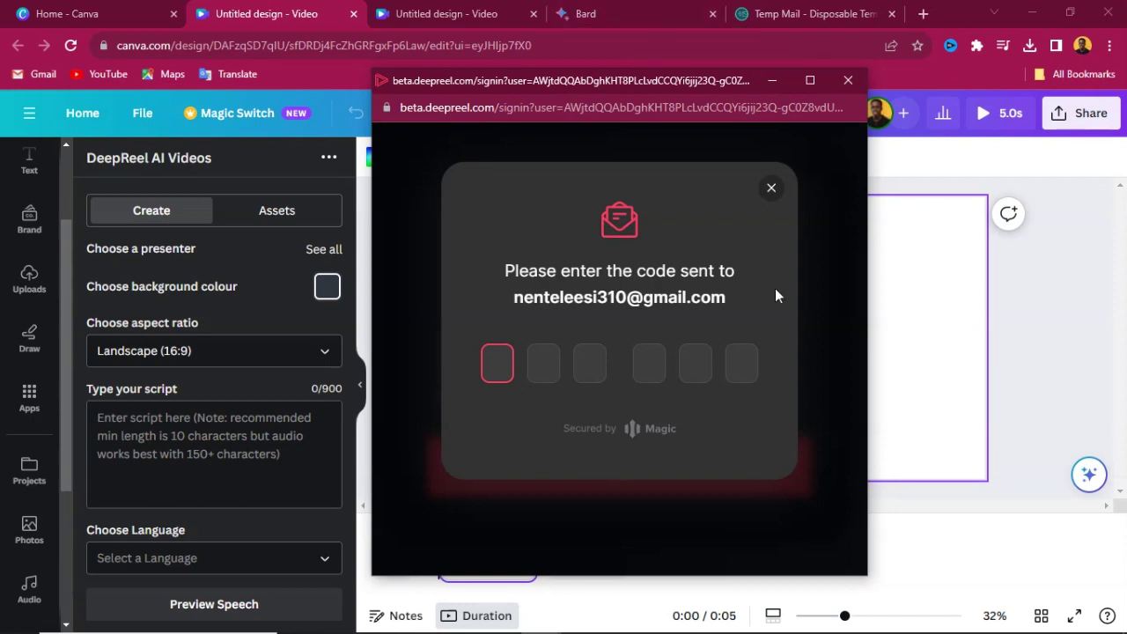
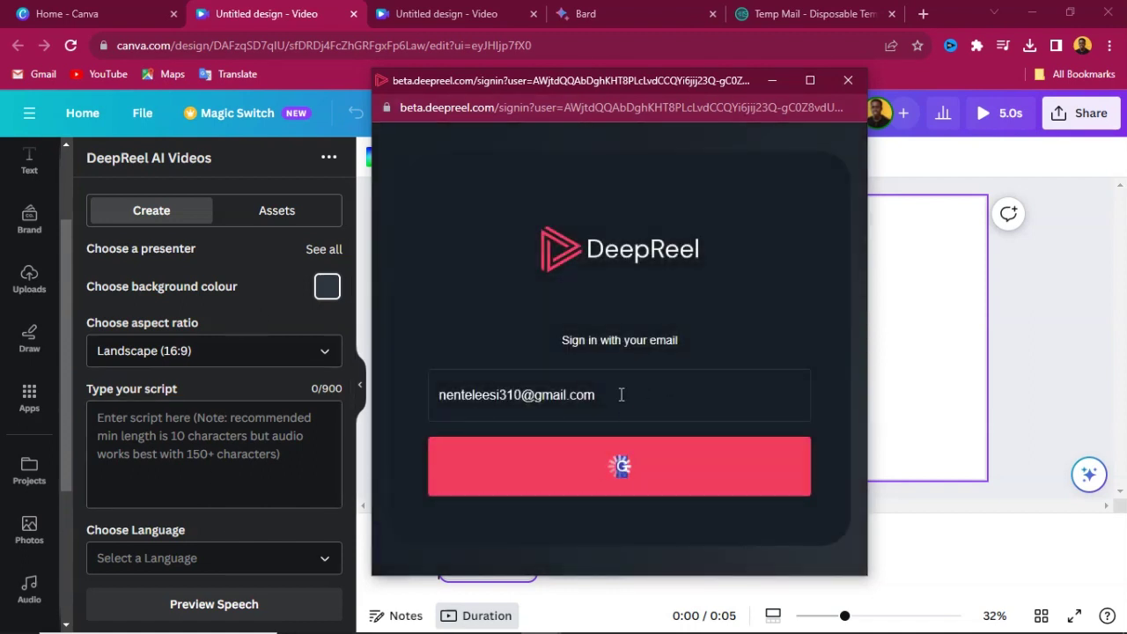
# Step: Fill in first and last name, accept DeepReel's terms, and continue to the questionnaire
pyautogui.scroll(-1, 552, 387)
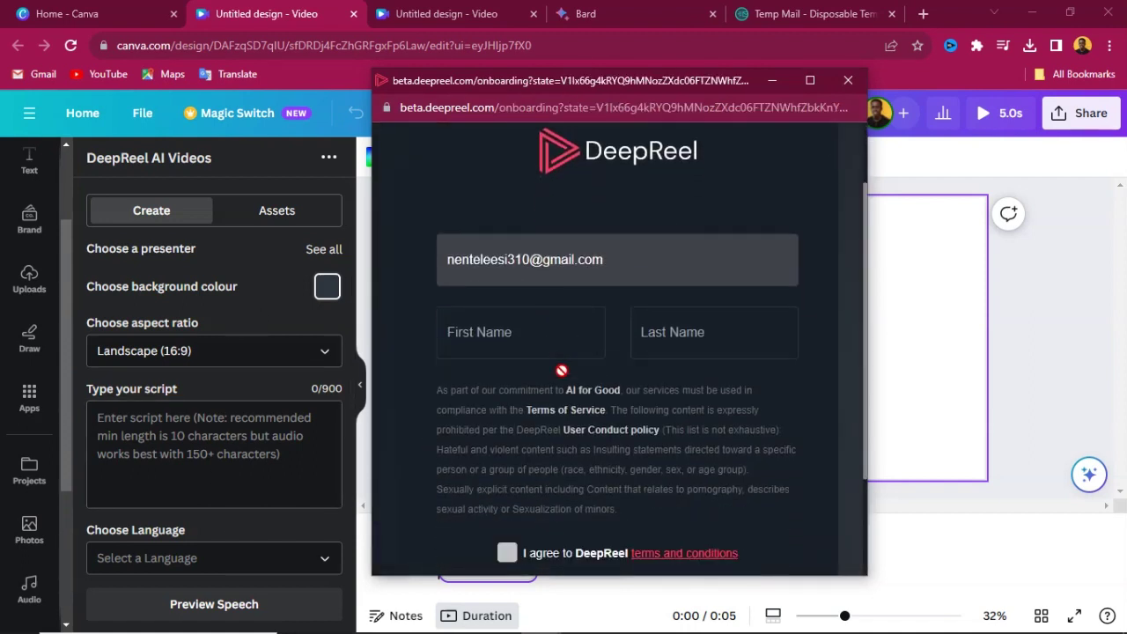
pyautogui.scroll(-2, 568, 343)
pyautogui.scroll(2, 582, 301)
pyautogui.click(503, 357)
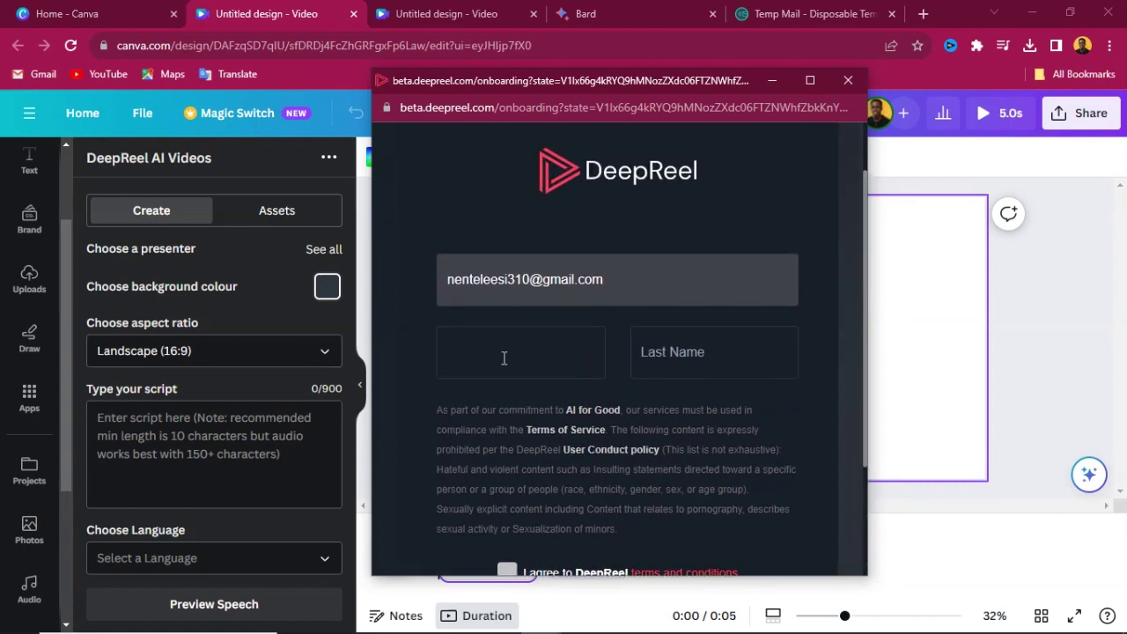
pyautogui.write('nente')
pyautogui.click(712, 363)
pyautogui.scroll(-2, 711, 356)
pyautogui.click(503, 403)
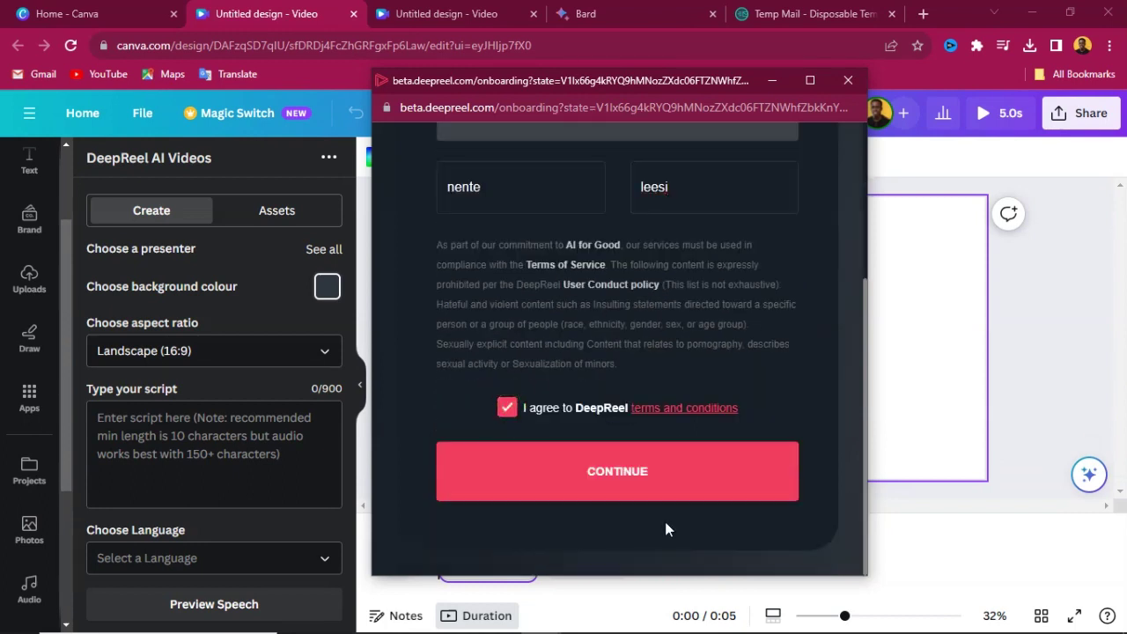
pyautogui.click(629, 472)
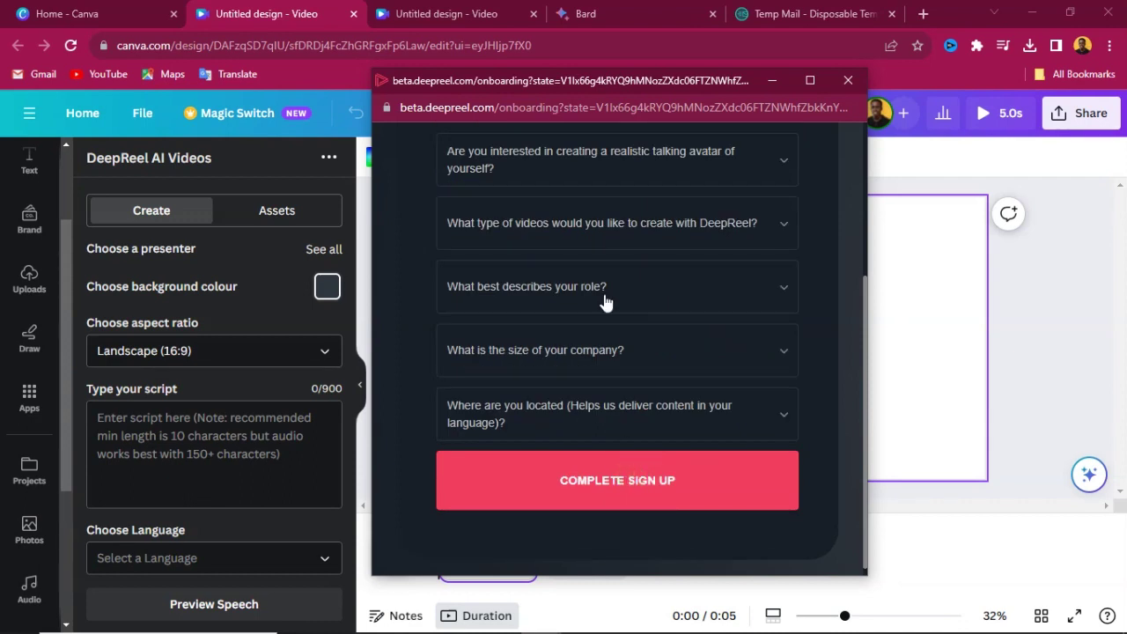
# Step: Answer Yes to wanting a talking avatar and choose Education course as video type
pyautogui.scroll(2, 598, 290)
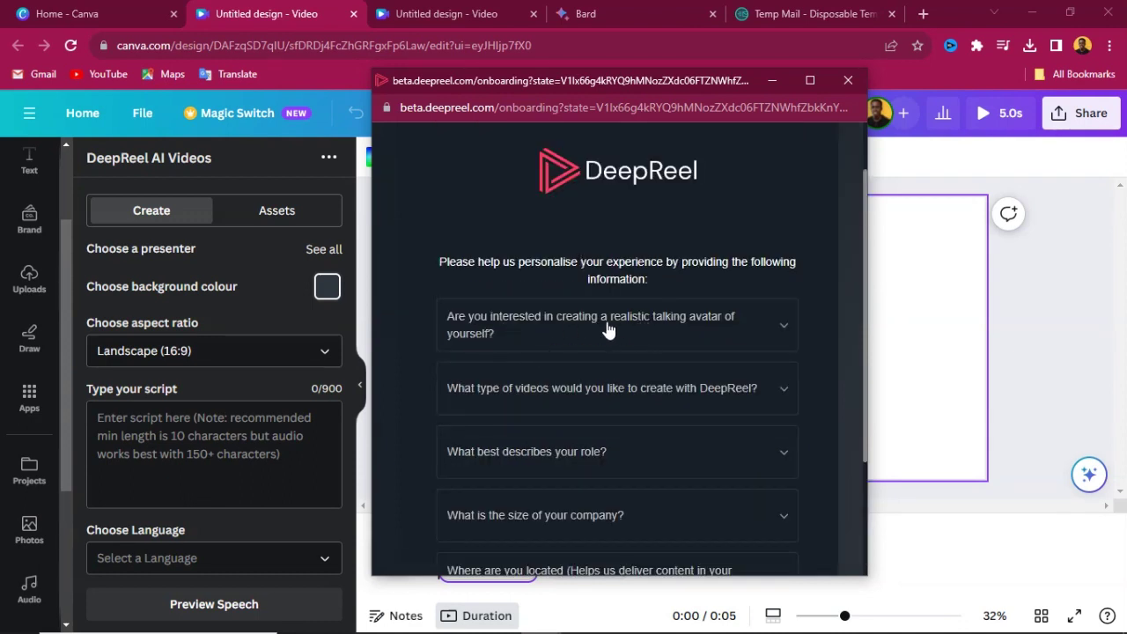
pyautogui.click(775, 327)
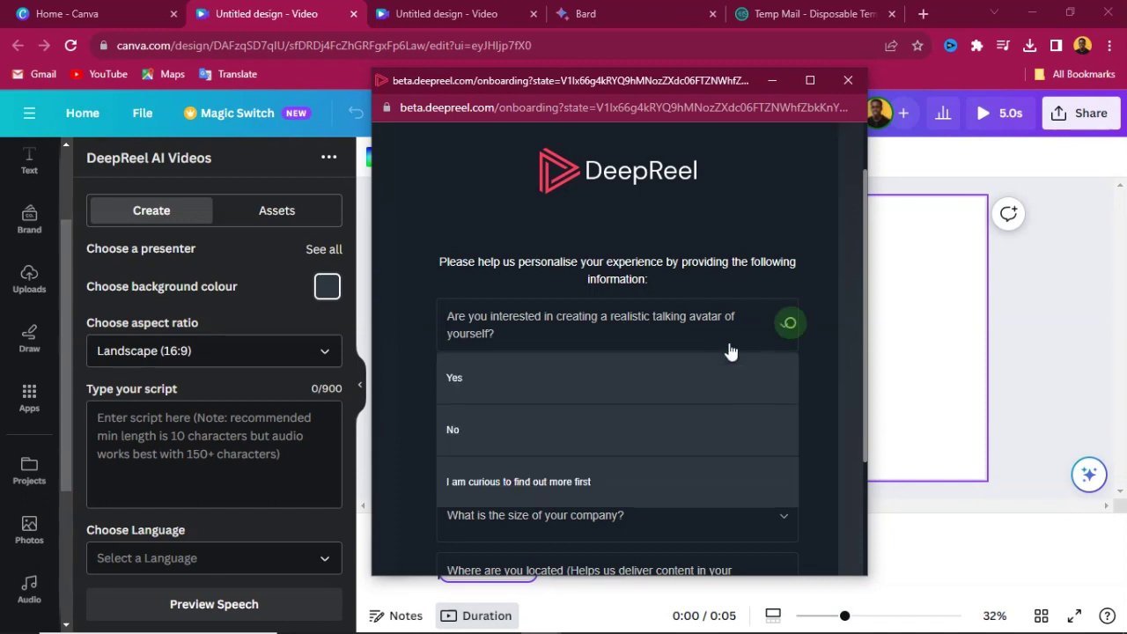
pyautogui.click(490, 381)
pyautogui.scroll(-1, 564, 361)
pyautogui.scroll(-3, 614, 350)
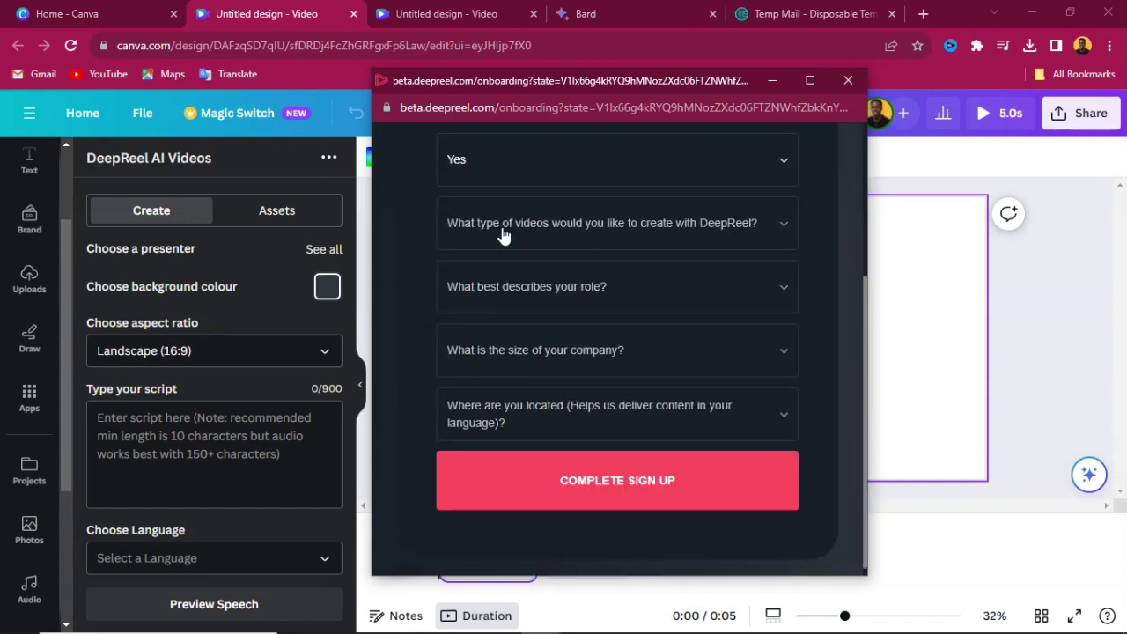
pyautogui.click(733, 229)
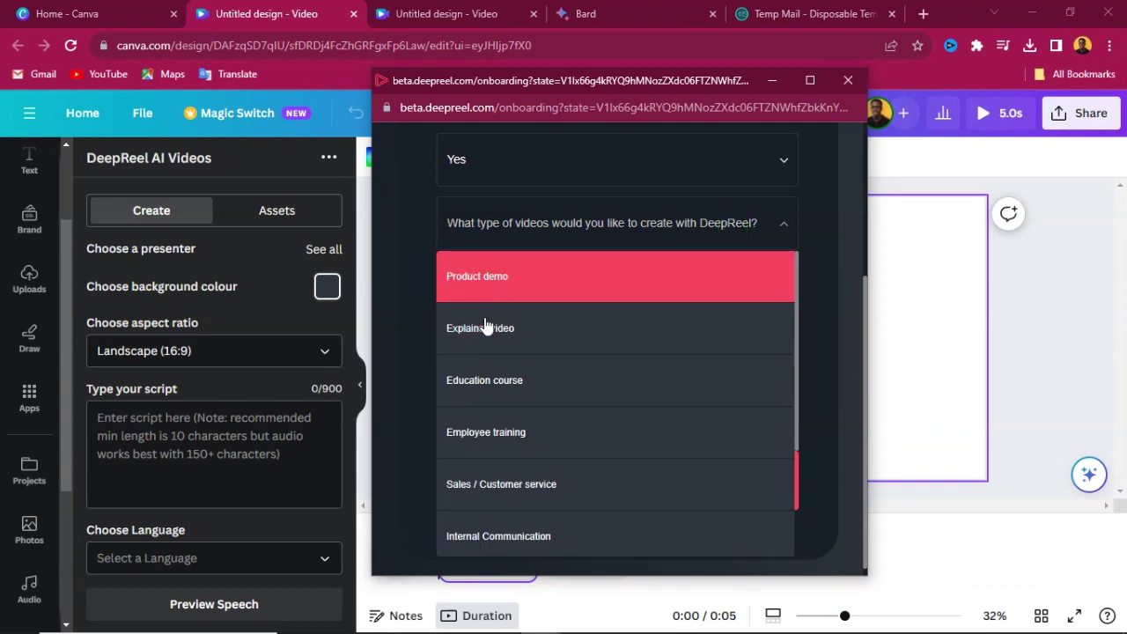
pyautogui.click(475, 386)
# Step: Set the role to Student and the company size to Self employed
pyautogui.click(691, 292)
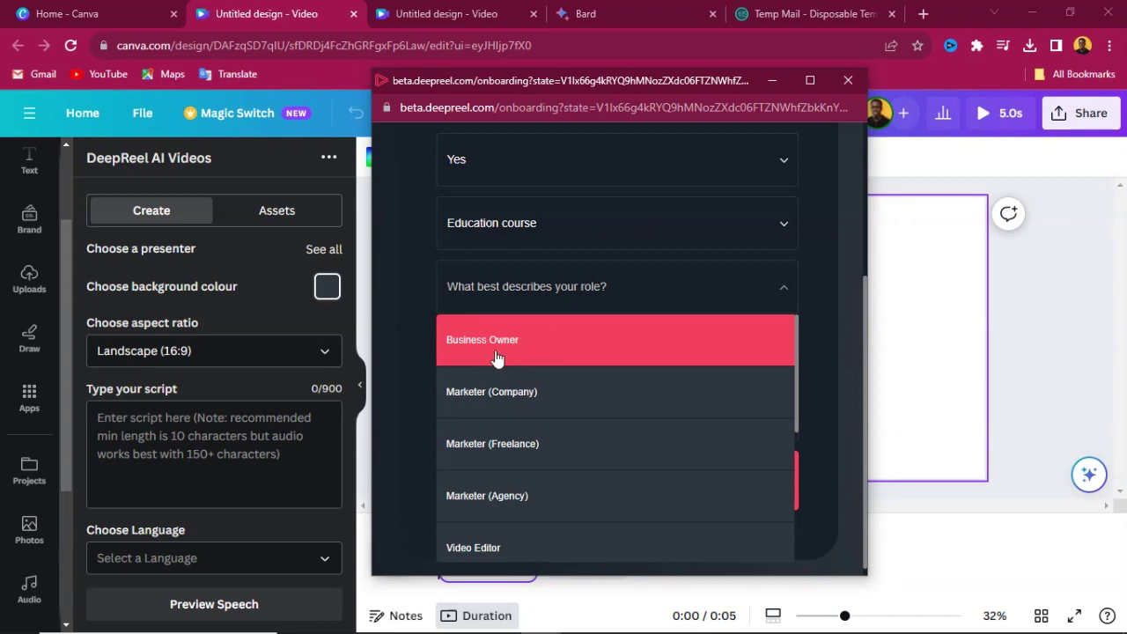
pyautogui.scroll(-3, 512, 467)
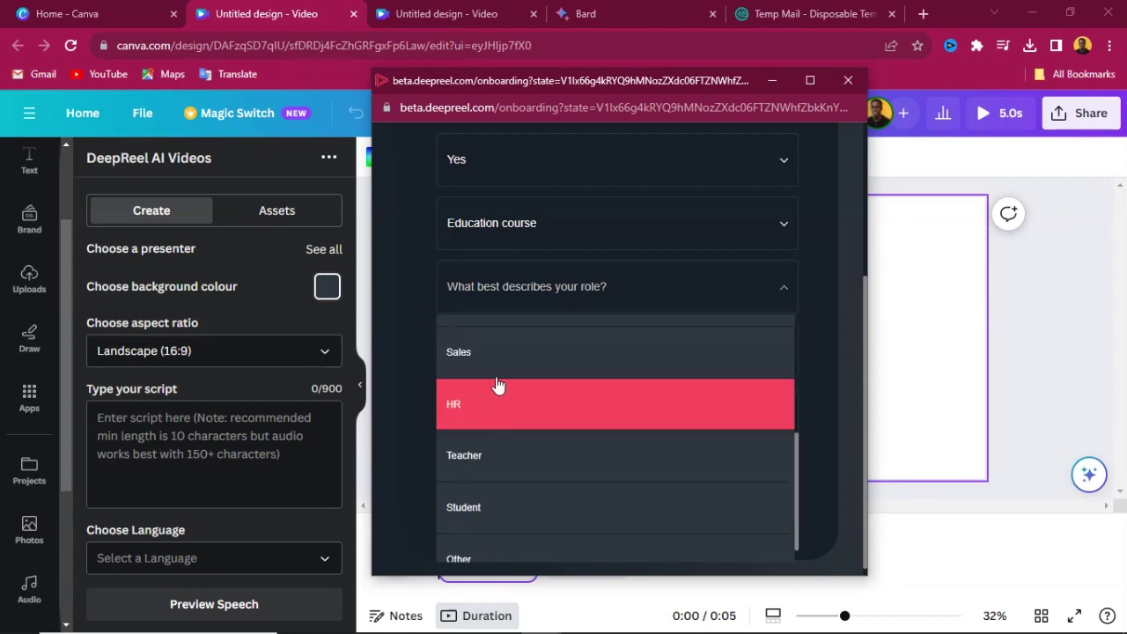
pyautogui.click(495, 504)
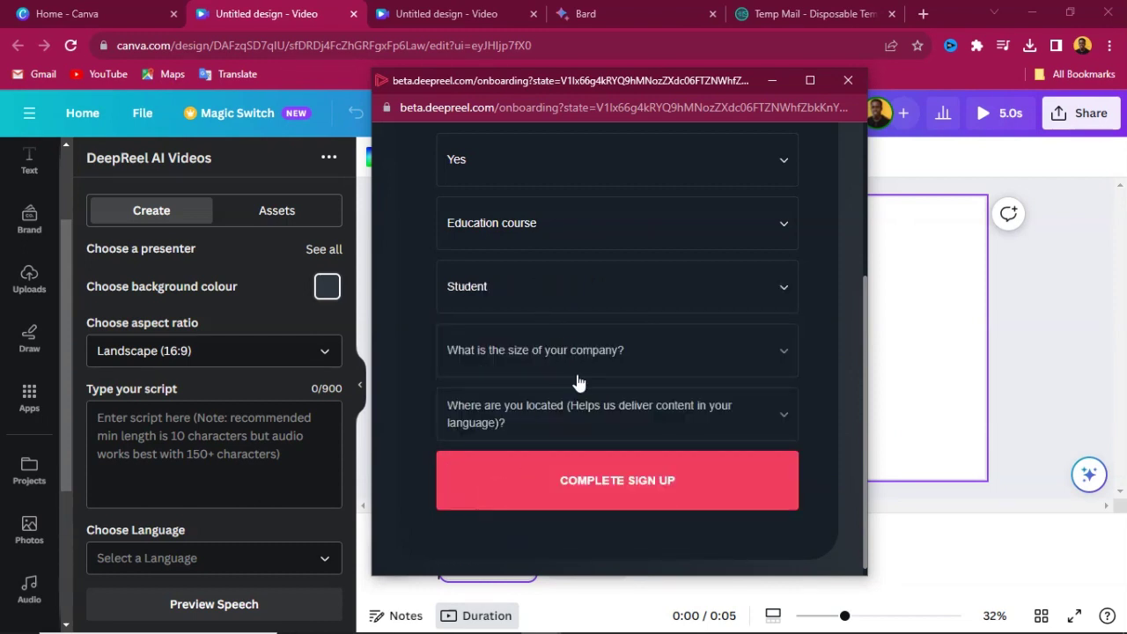
pyautogui.click(625, 361)
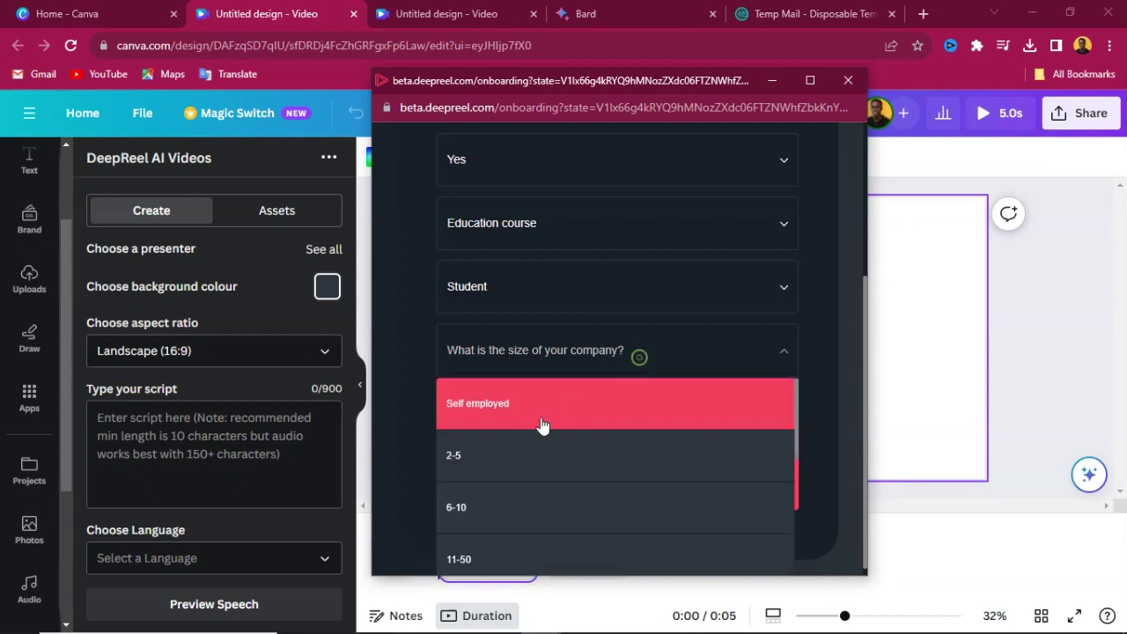
pyautogui.click(480, 466)
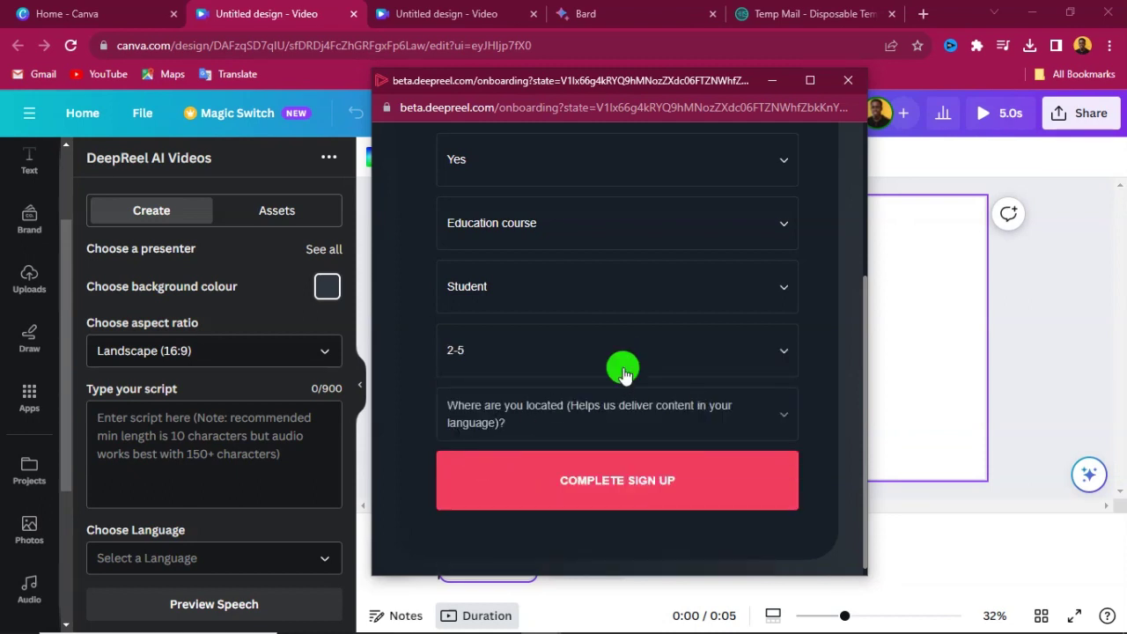
pyautogui.click(623, 369)
pyautogui.click(483, 412)
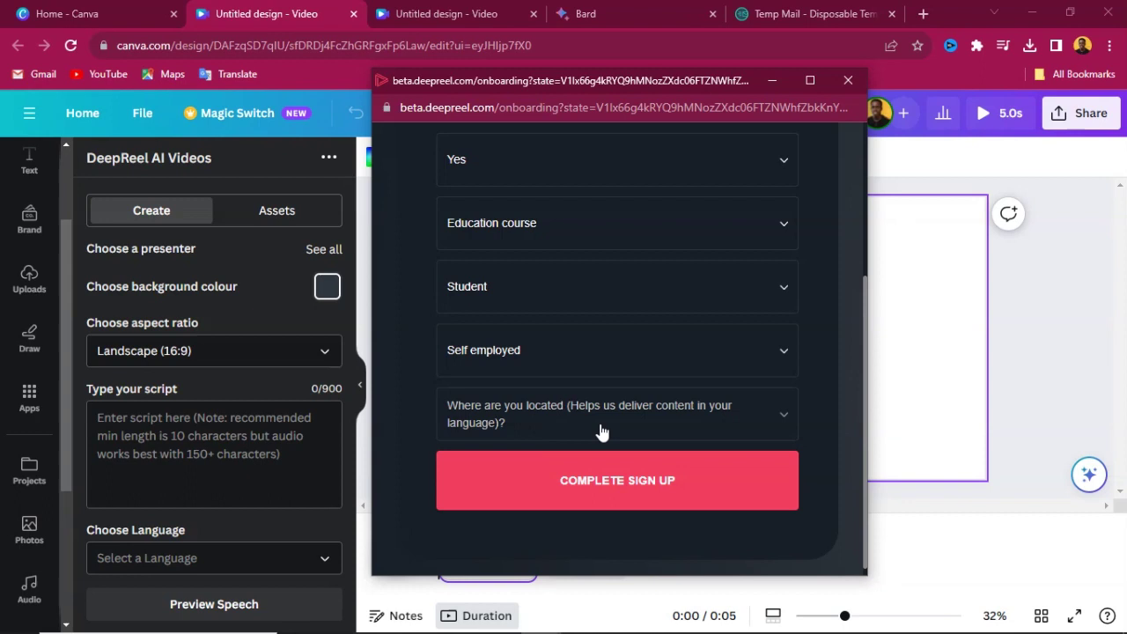
# Step: Search the country list and set the location to Nigeria
pyautogui.click(602, 428)
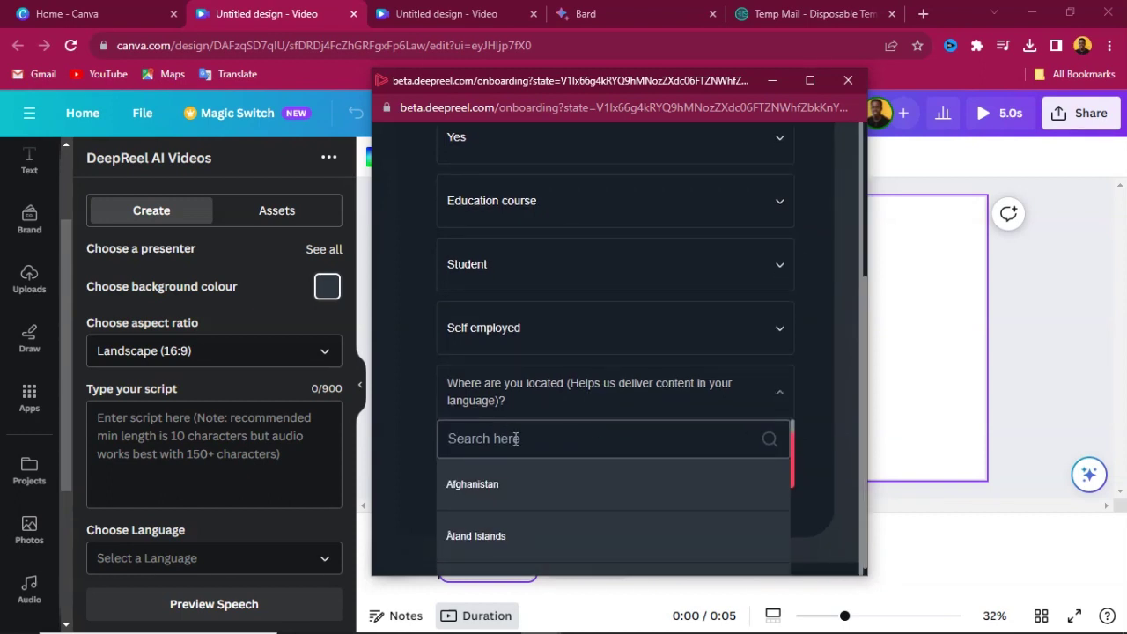
pyautogui.click(517, 441)
pyautogui.write('nie')
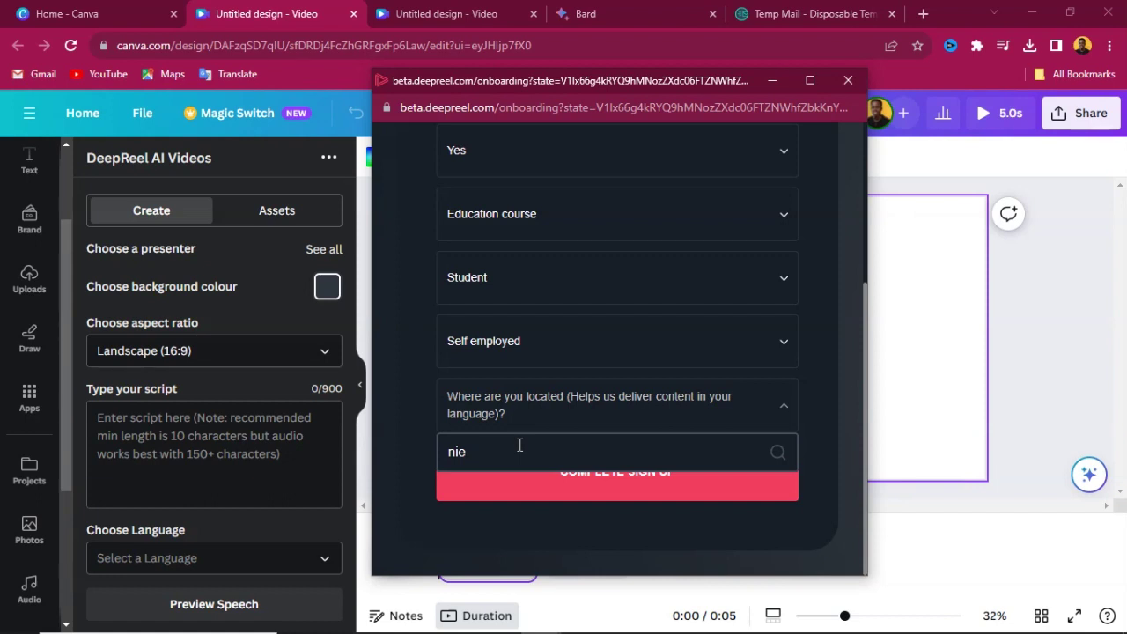
pyautogui.press('BackSpace')
pyautogui.write('geri')
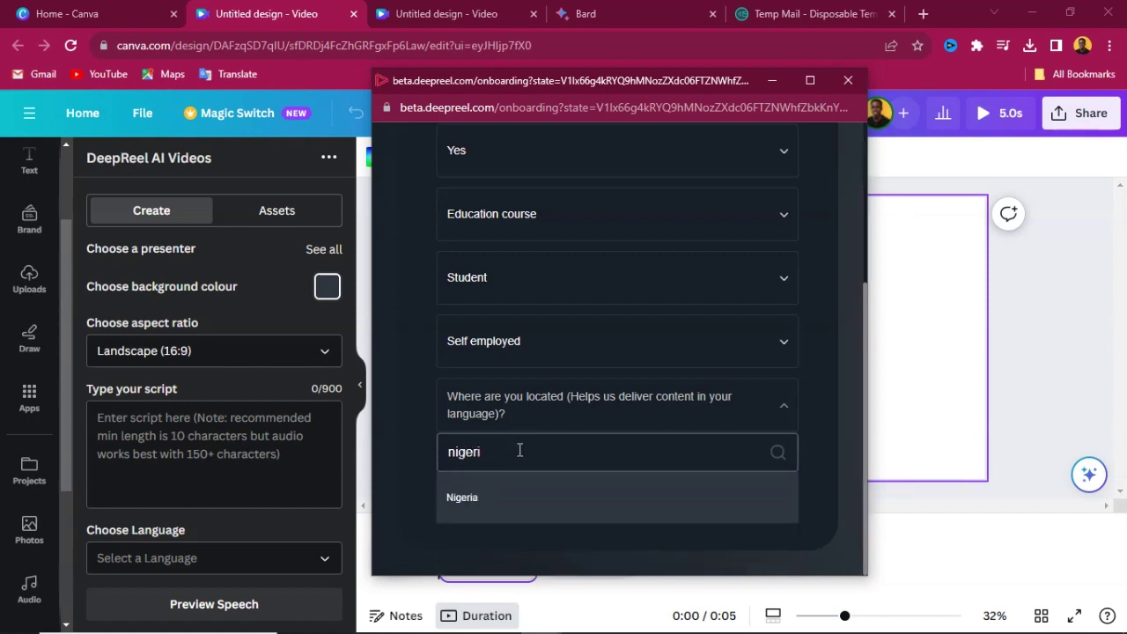
pyautogui.click(503, 500)
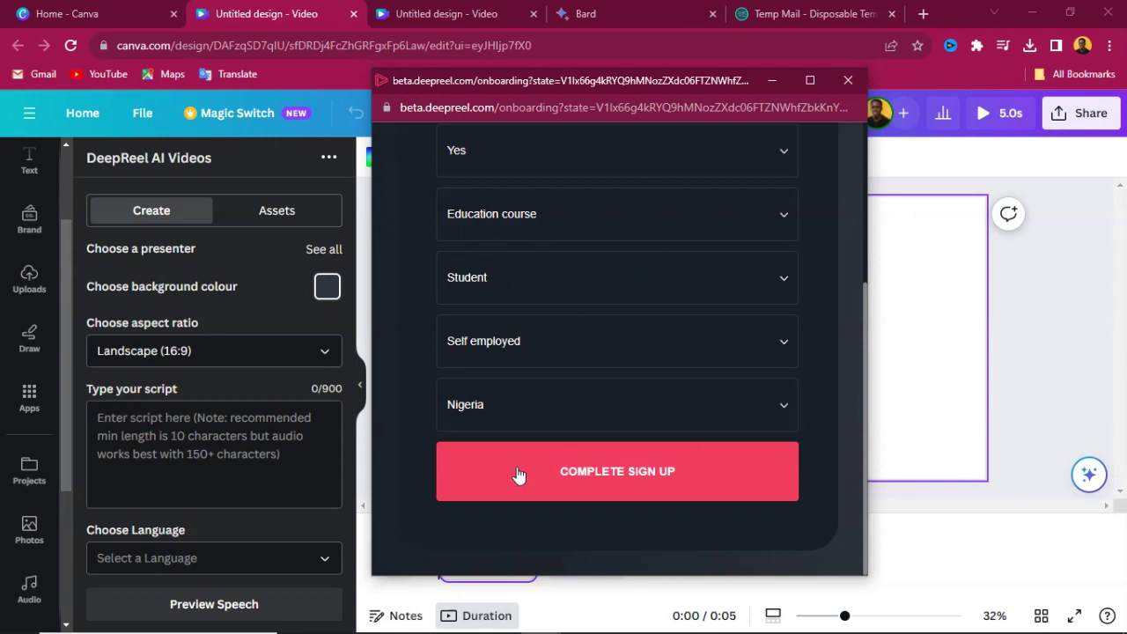
# Step: Complete the DeepReel sign-up so the popup returns to Canva's connected app page
pyautogui.click(624, 483)
pyautogui.click(624, 485)
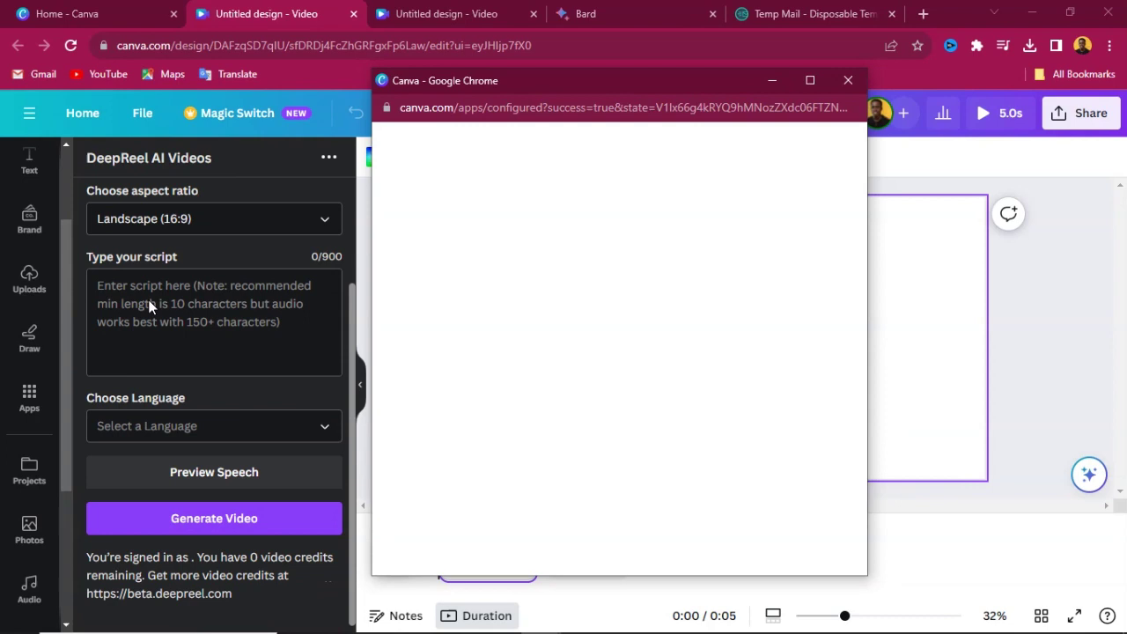
pyautogui.scroll(-3, 170, 304)
pyautogui.scroll(3, 170, 304)
pyautogui.scroll(-3, 170, 304)
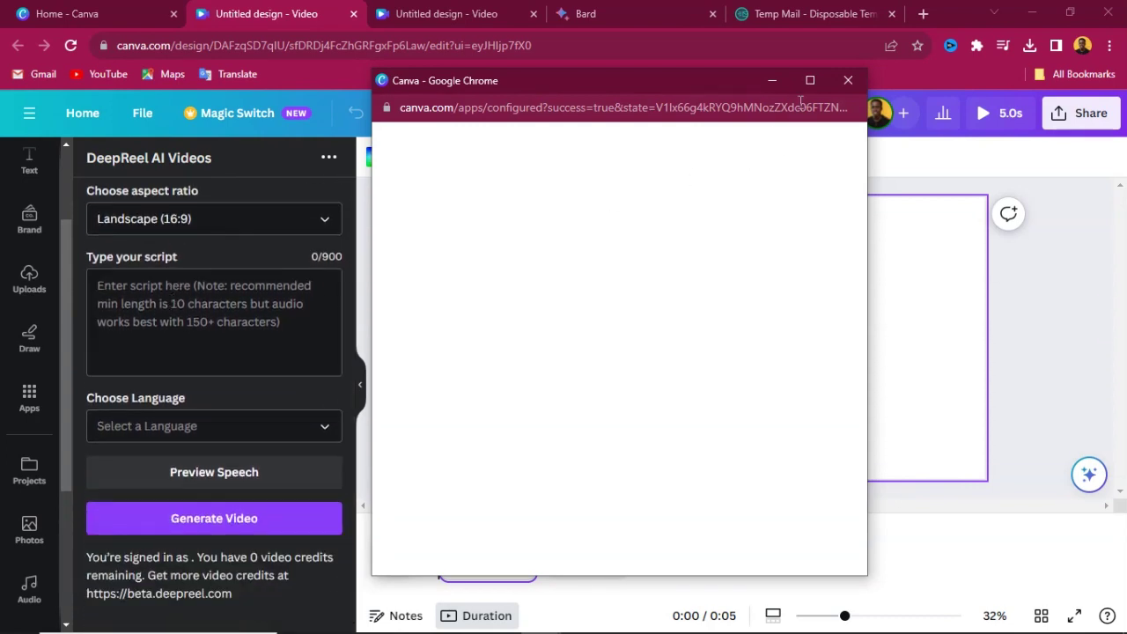
# Step: Close the sign-up popup, reload Canva, and reopen DeepReel AI Videos with 2 credits
pyautogui.click(842, 84)
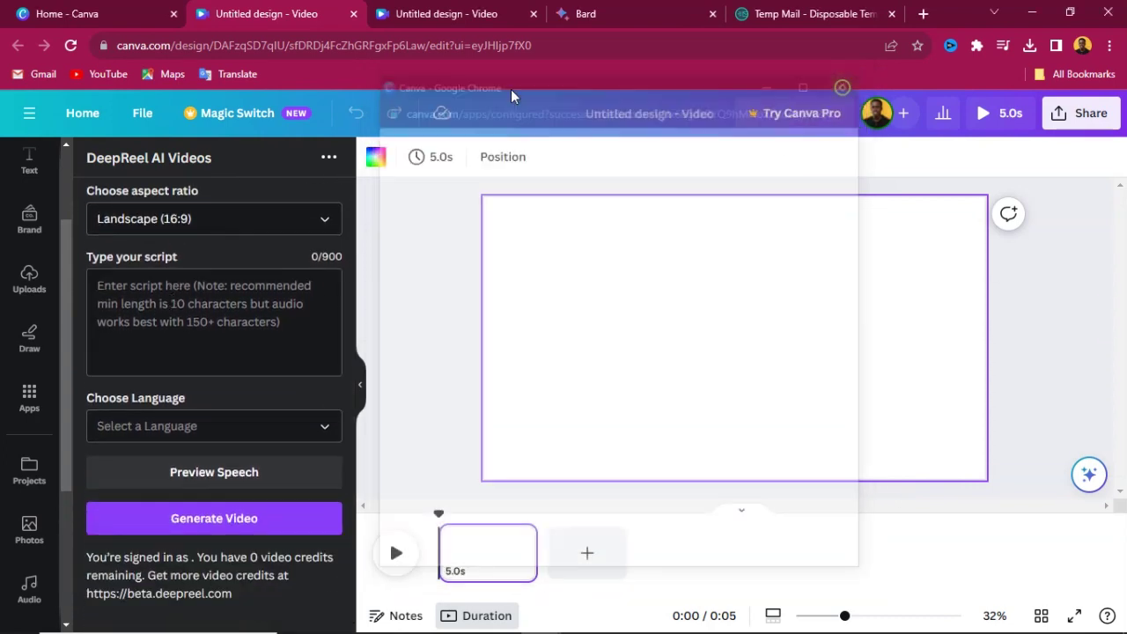
pyautogui.click(70, 45)
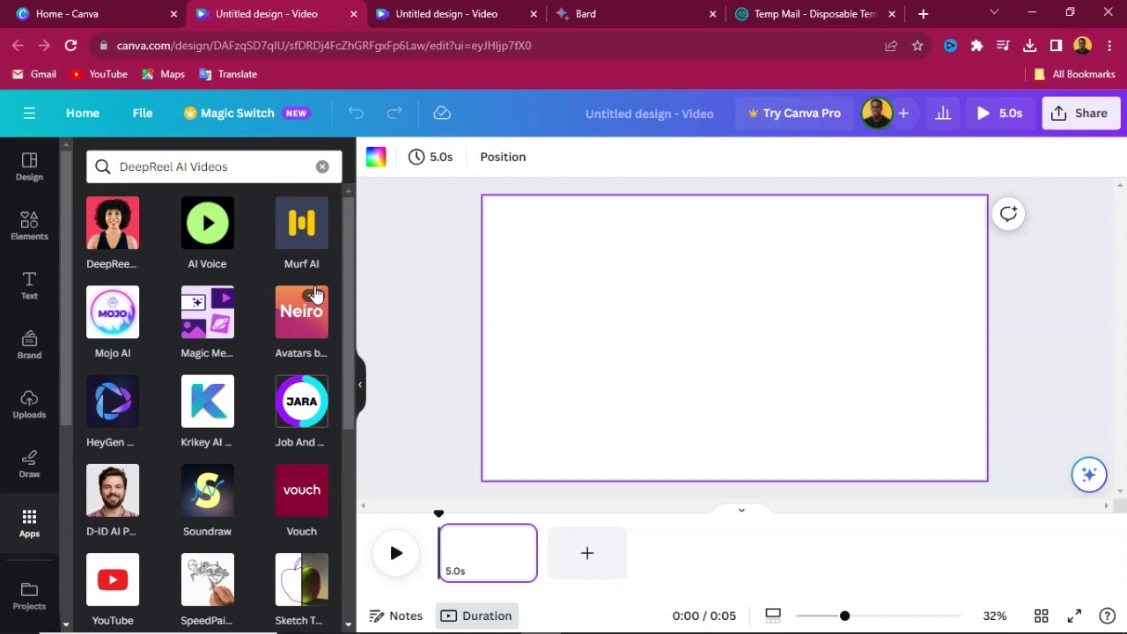
pyautogui.click(112, 238)
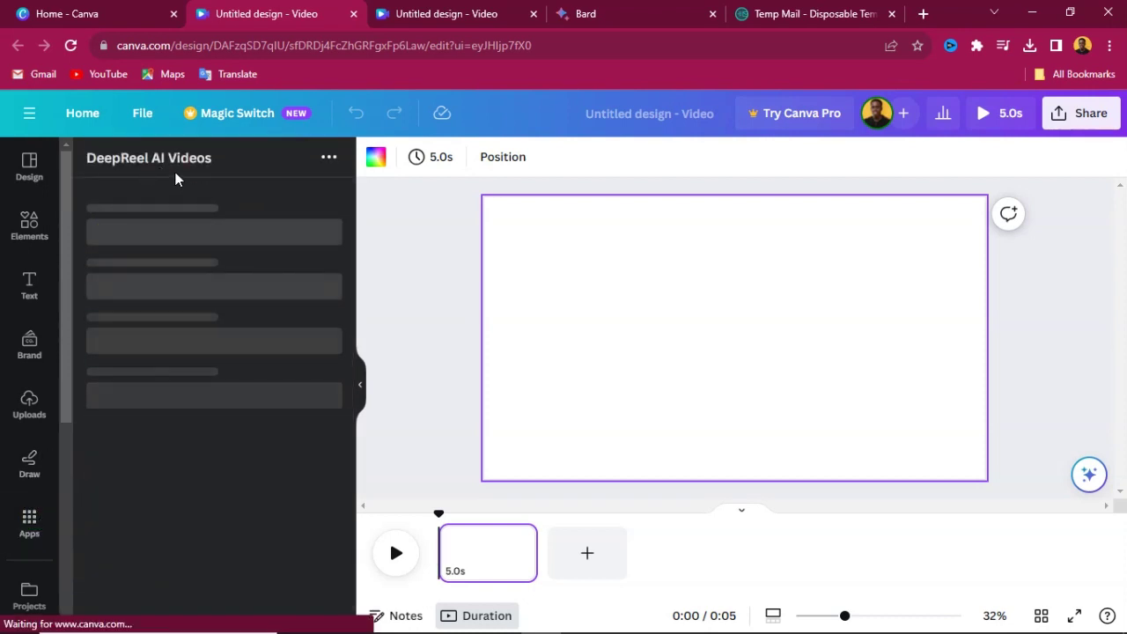
pyautogui.scroll(-2, 201, 291)
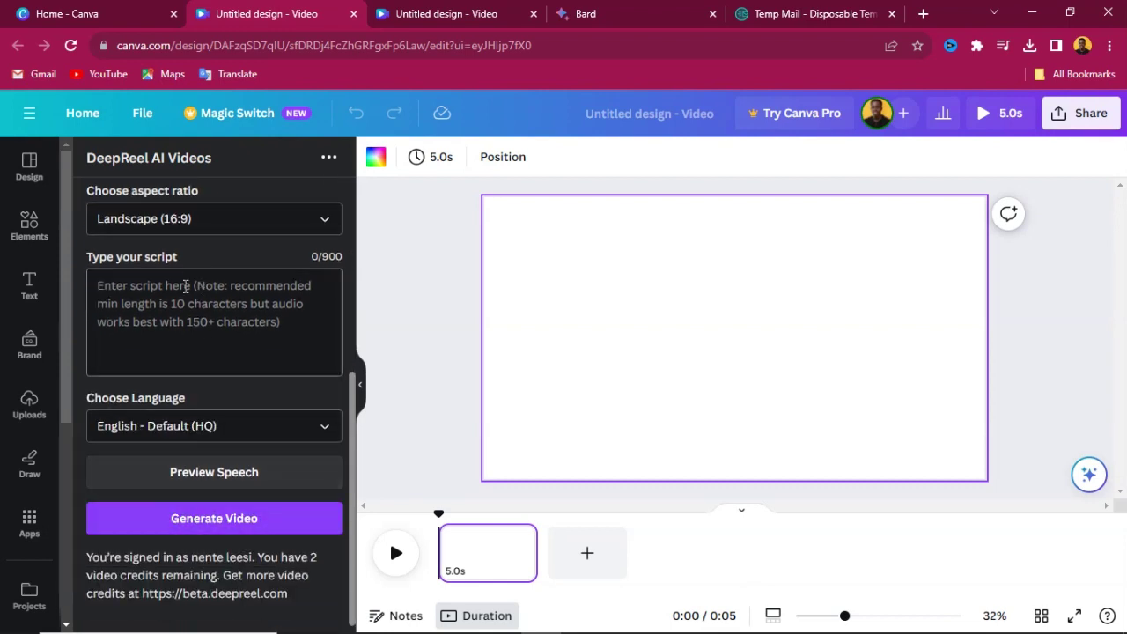
# Step: Select the Ava (Blue) presenter thumbnail and expand the full presenter list
pyautogui.scroll(5, 198, 290)
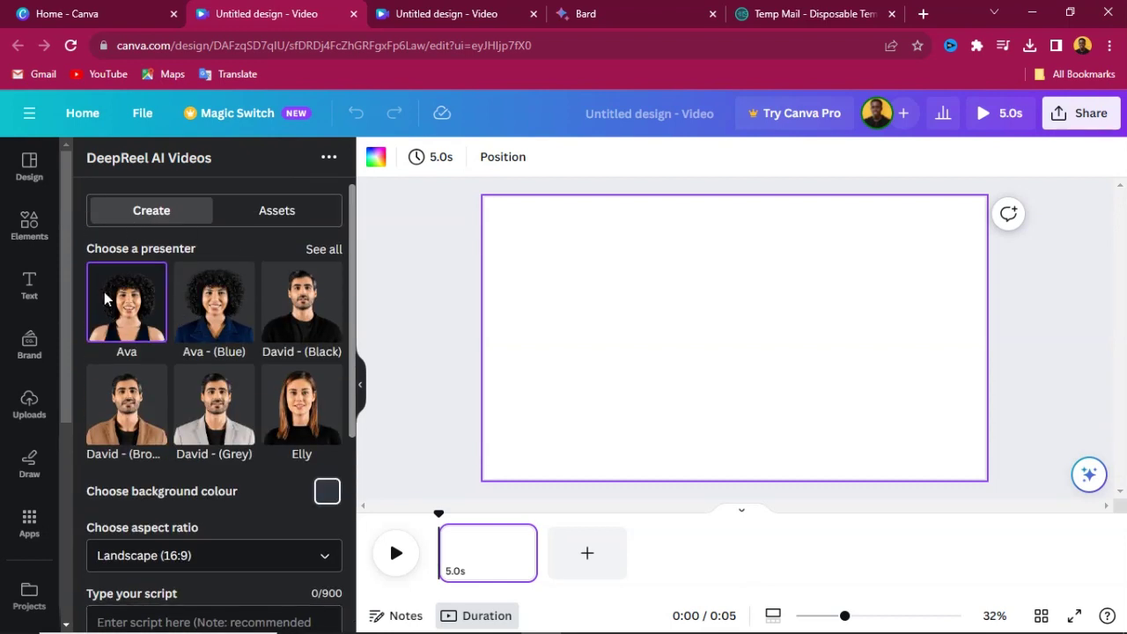
pyautogui.scroll(-5, 249, 301)
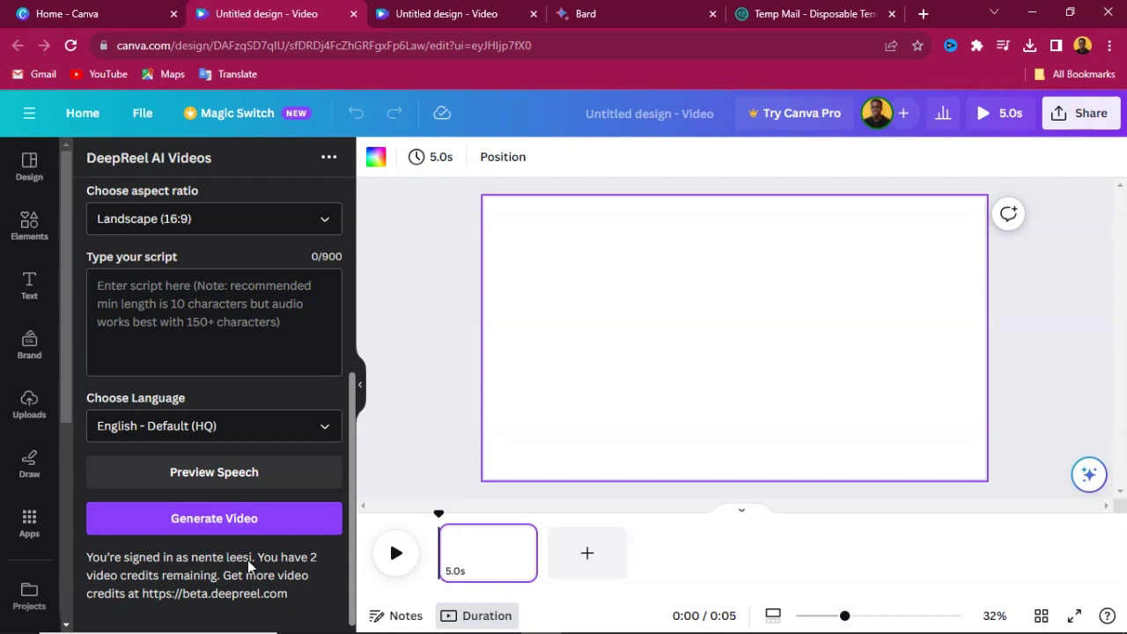
pyautogui.scroll(5, 251, 354)
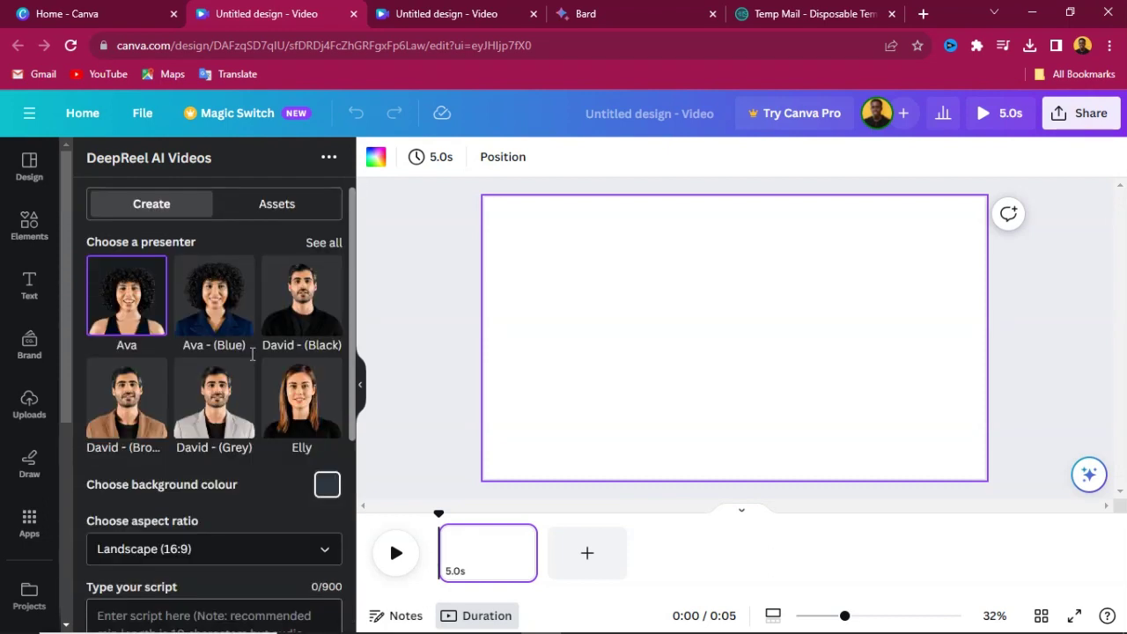
pyautogui.click(216, 300)
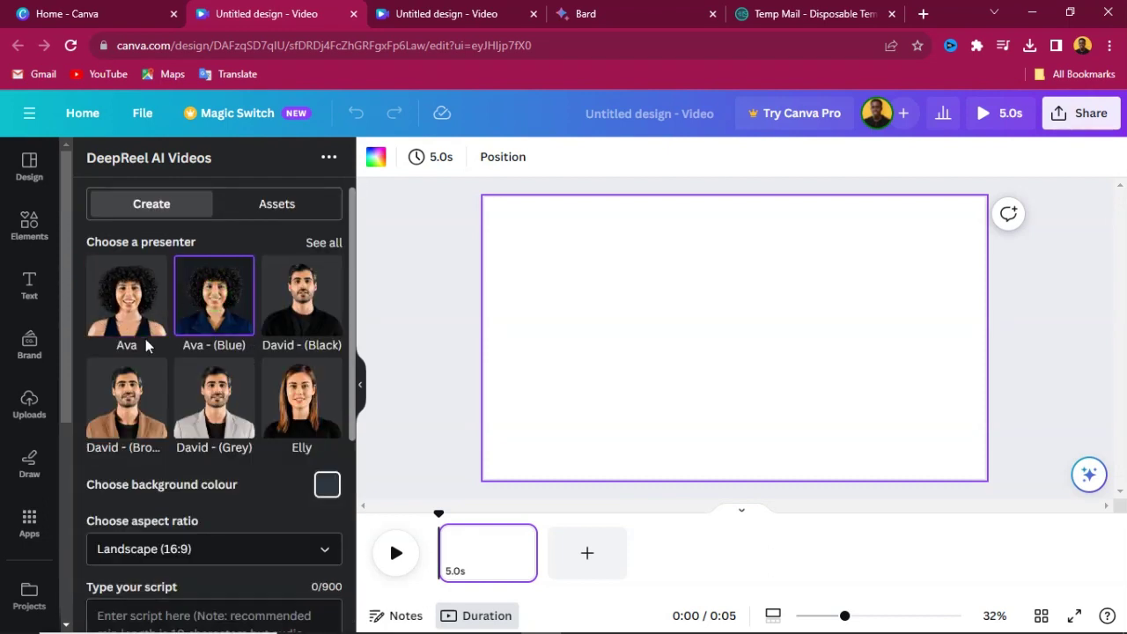
pyautogui.click(324, 243)
pyautogui.scroll(-5, 257, 406)
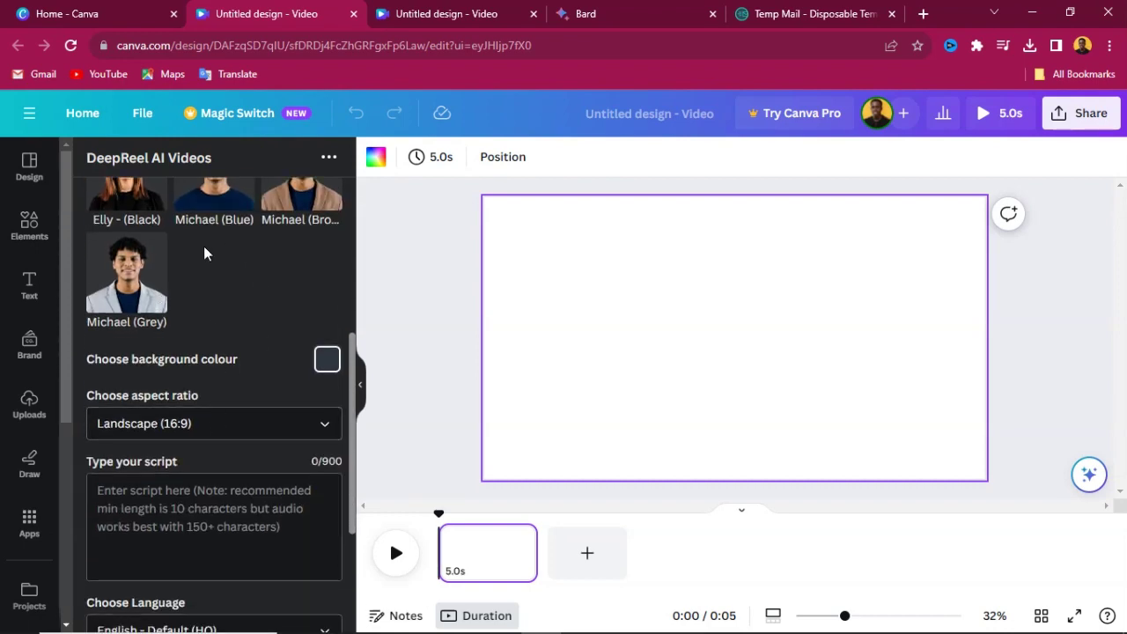
pyautogui.scroll(1, 211, 264)
pyautogui.scroll(2, 243, 289)
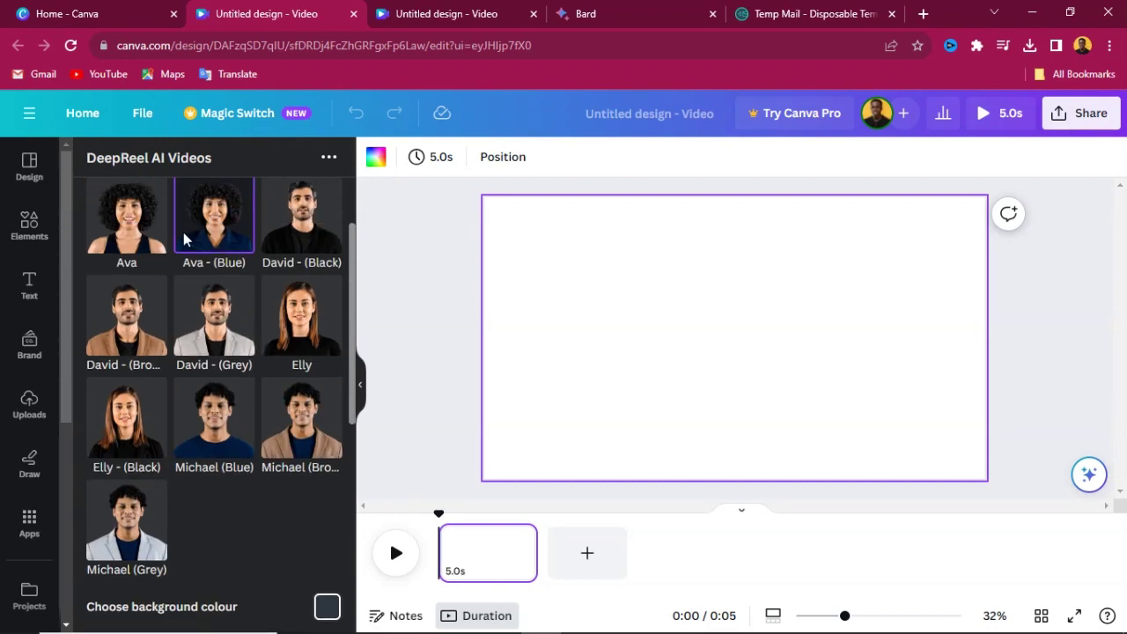
pyautogui.scroll(-2, 208, 350)
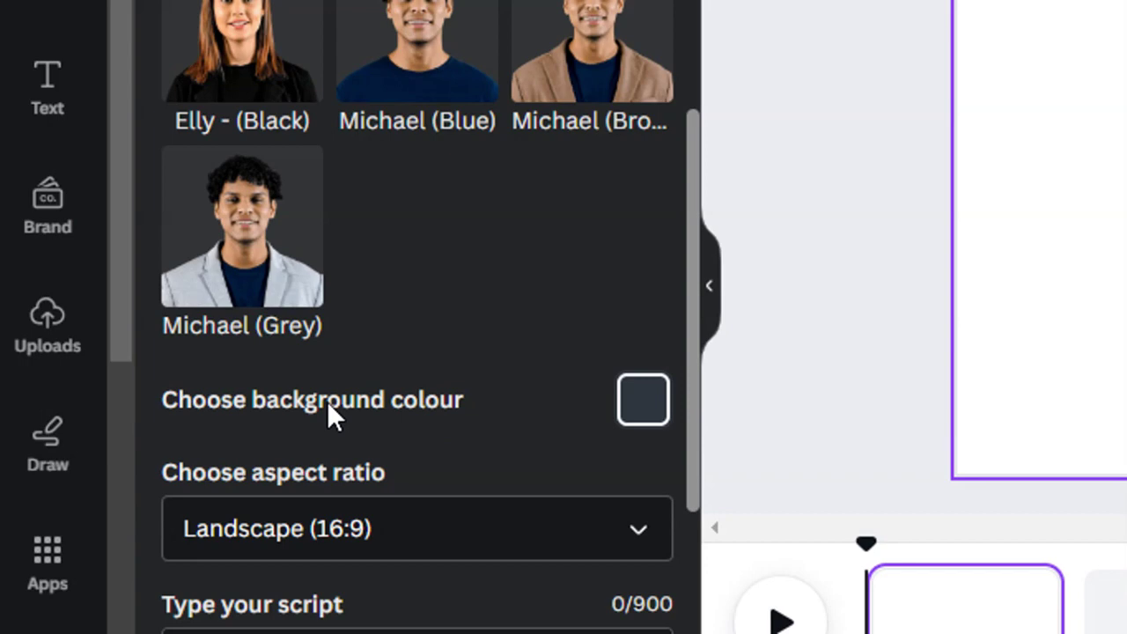
# Step: Set the video background to light grey and keep the Landscape (16:9) aspect ratio
pyautogui.click(646, 406)
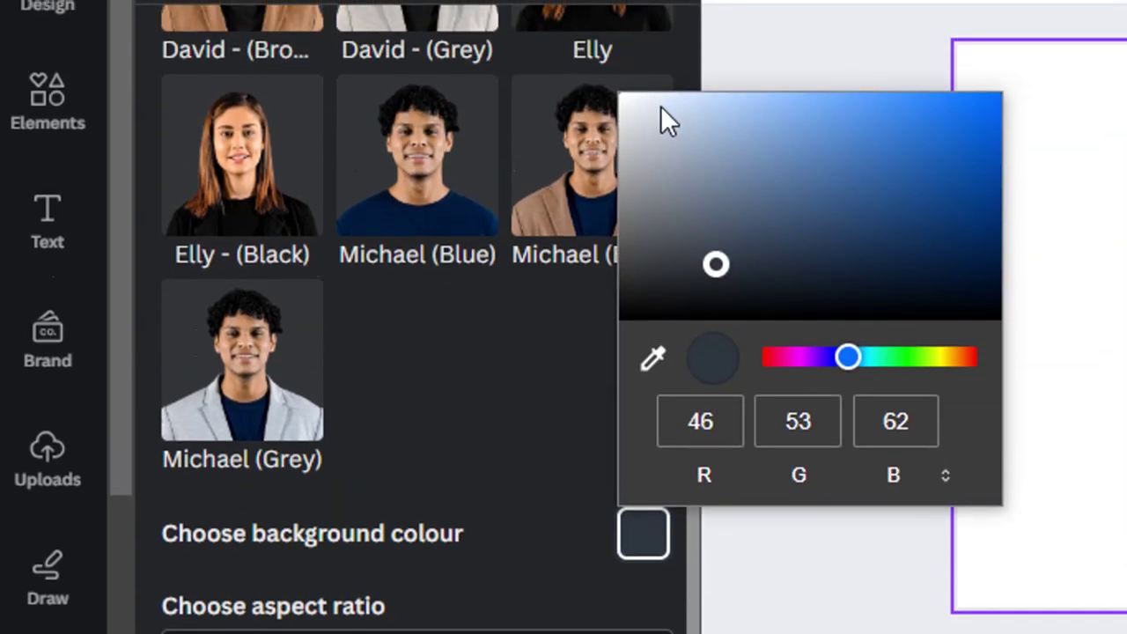
pyautogui.moveTo(660, 107); pyautogui.dragTo(604, 130)
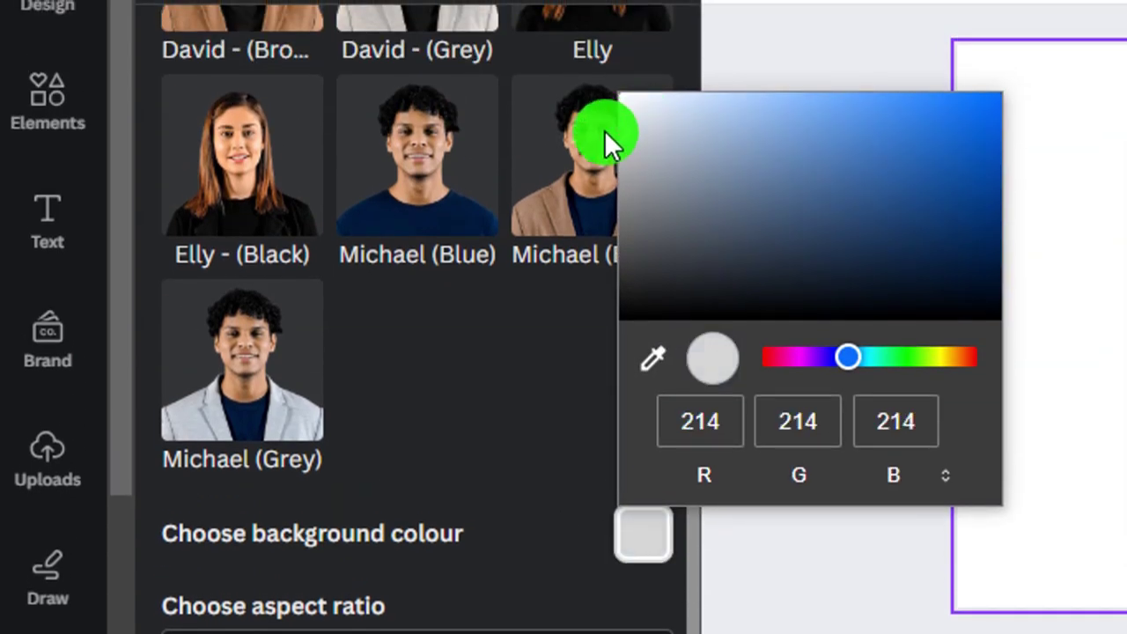
pyautogui.click(509, 343)
pyautogui.scroll(-5, 497, 459)
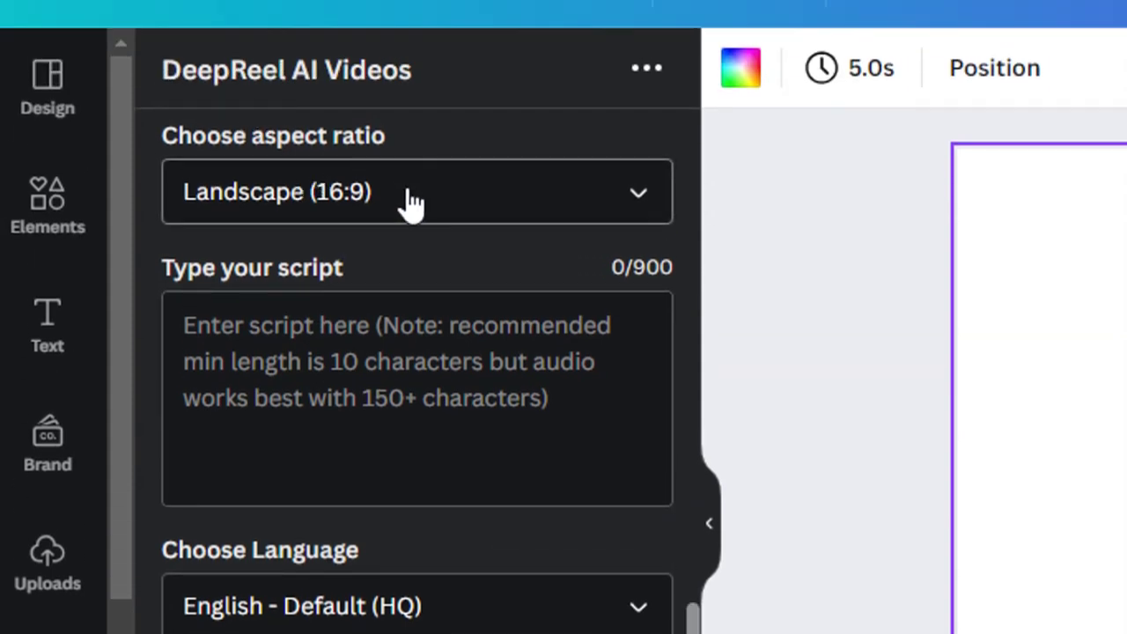
pyautogui.click(408, 98)
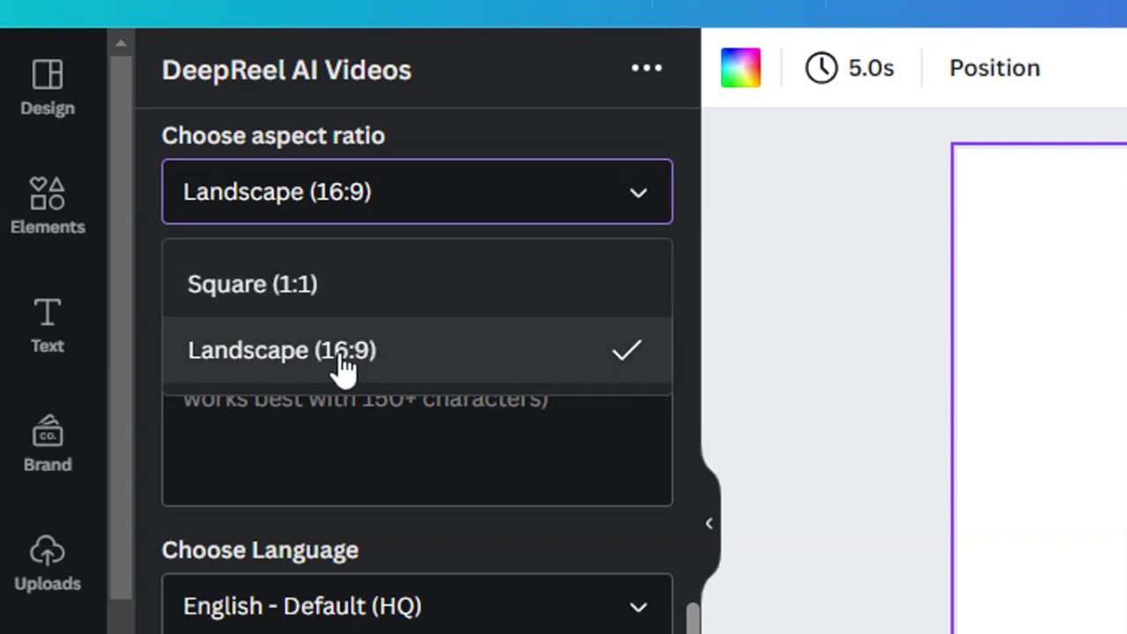
pyautogui.click(405, 351)
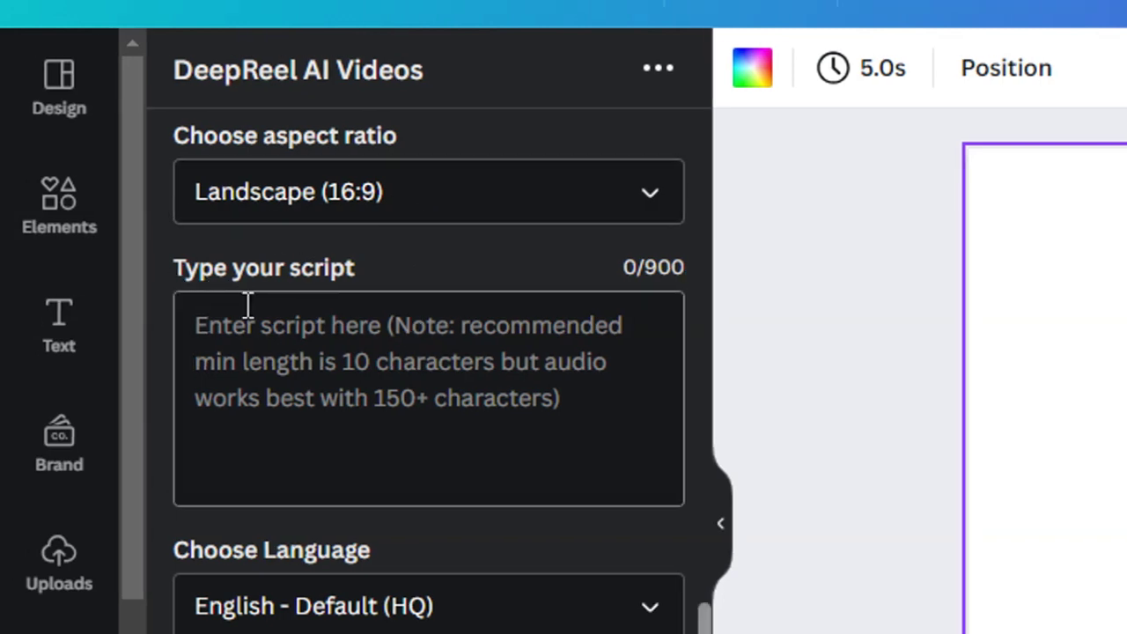
# Step: Copy the Outro paragraph from the Bard chat for the DeepReel script
pyautogui.click(199, 323)
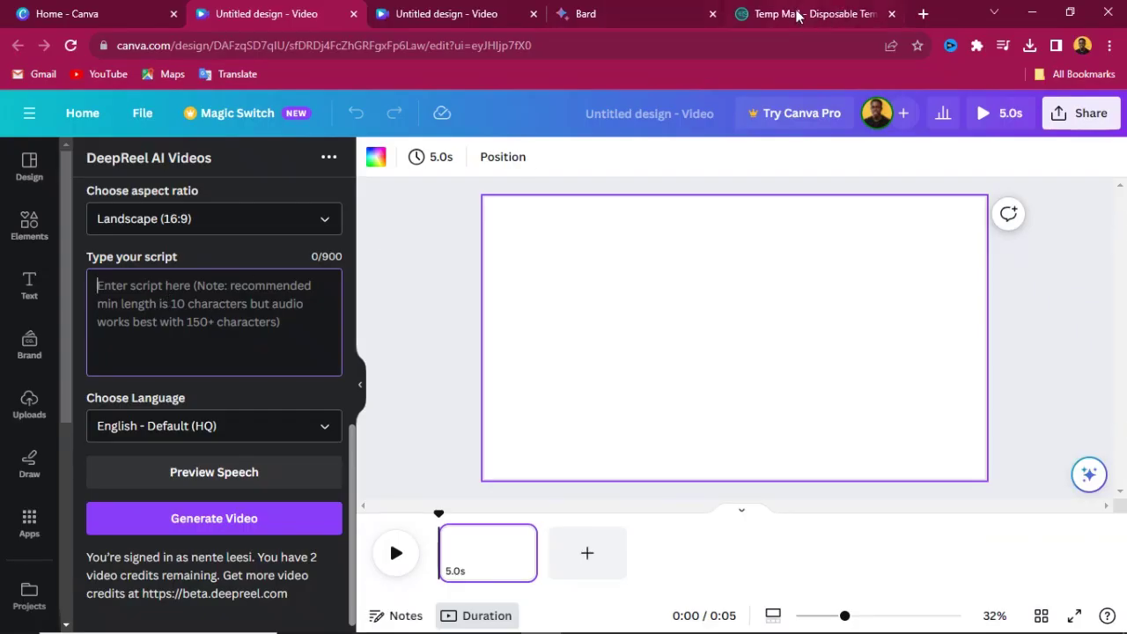
pyautogui.click(603, 12)
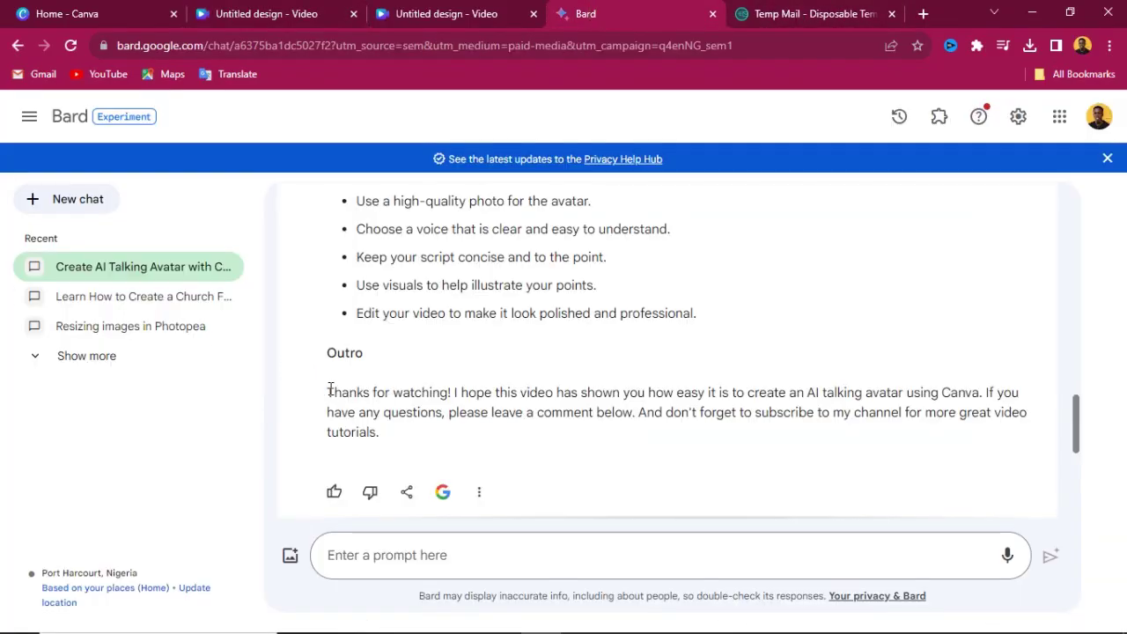
pyautogui.moveTo(327, 392); pyautogui.dragTo(440, 446)
pyautogui.hotkey('ctrl', 'c')
pyautogui.rightClick(429, 398)
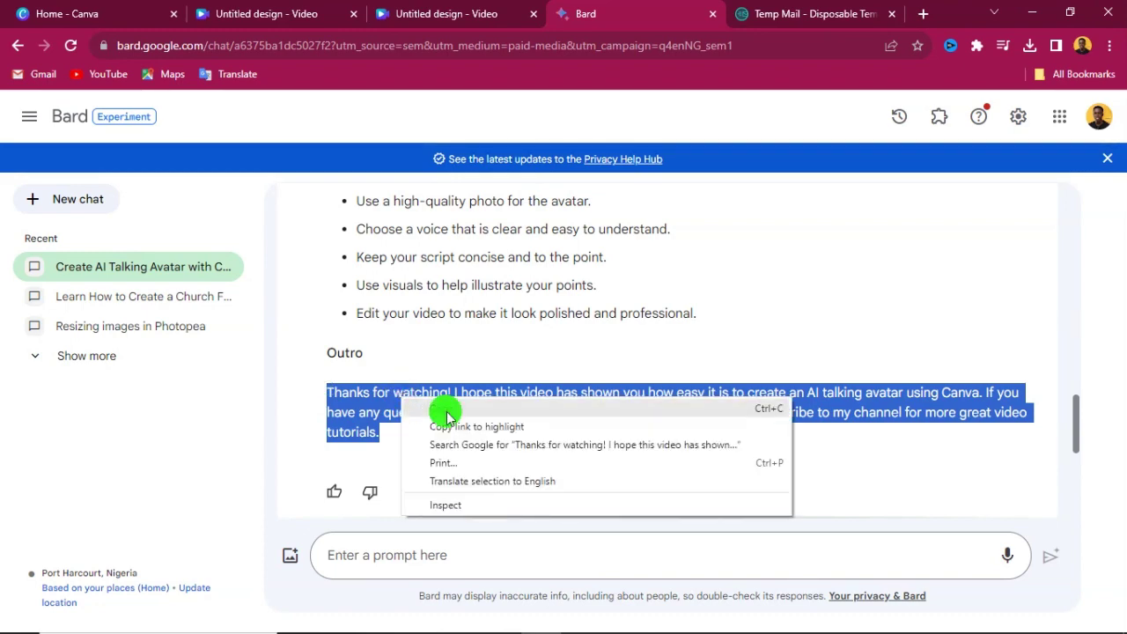
pyautogui.click(441, 407)
pyautogui.click(264, 15)
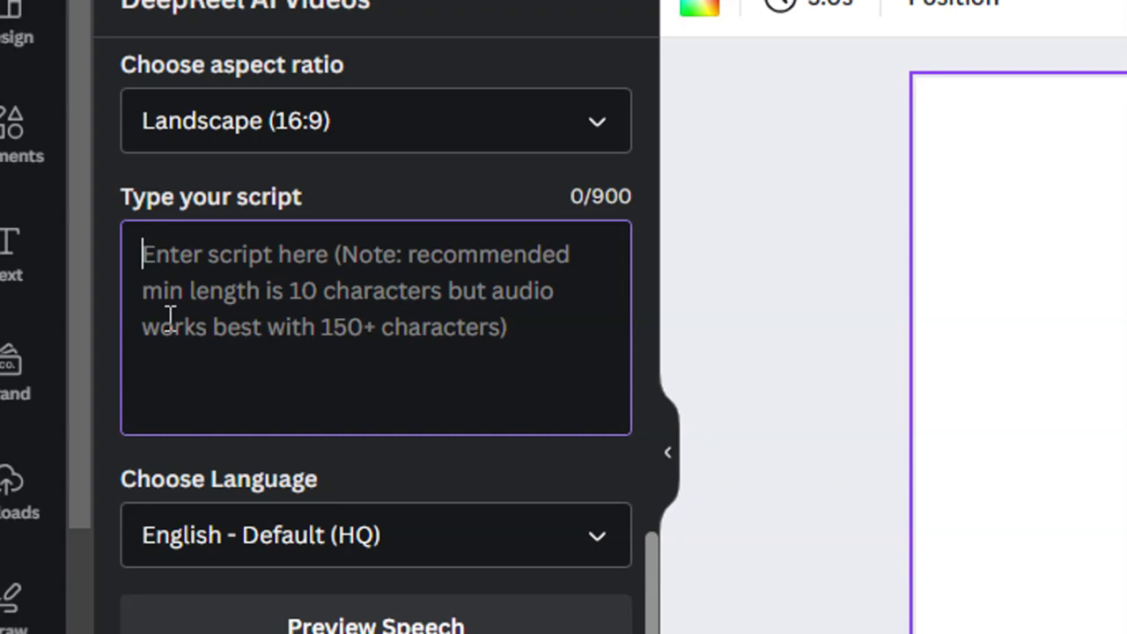
# Step: Paste the Bard outro into the DeepReel script box, keeping English - Default (HQ) narration
pyautogui.click(117, 302)
pyautogui.hotkey('ctrl', 'v')
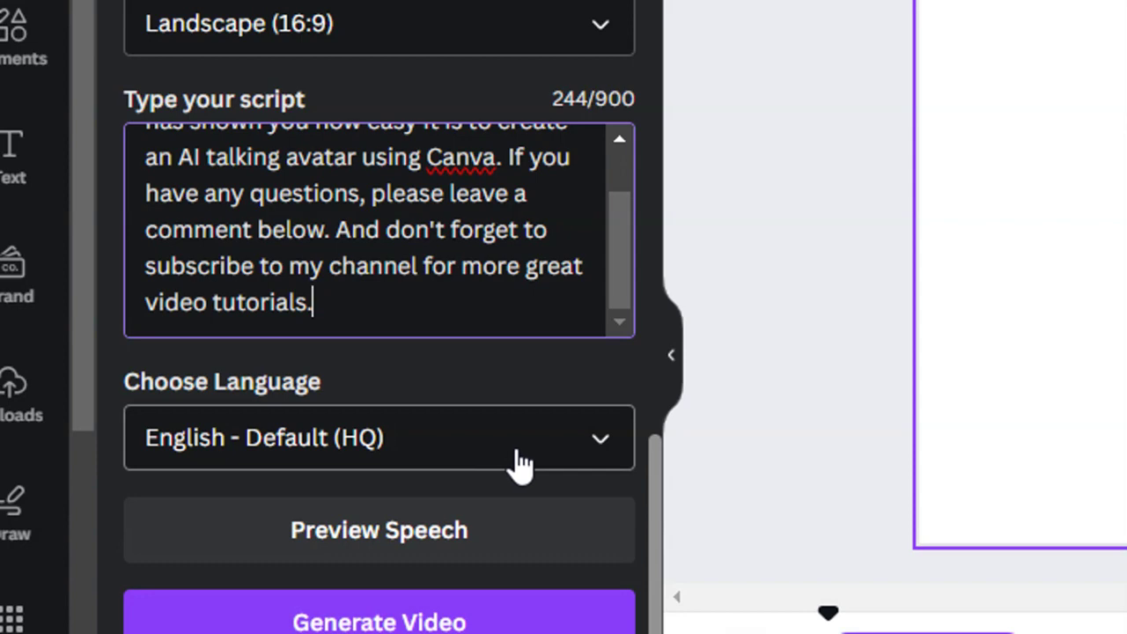
pyautogui.click(512, 454)
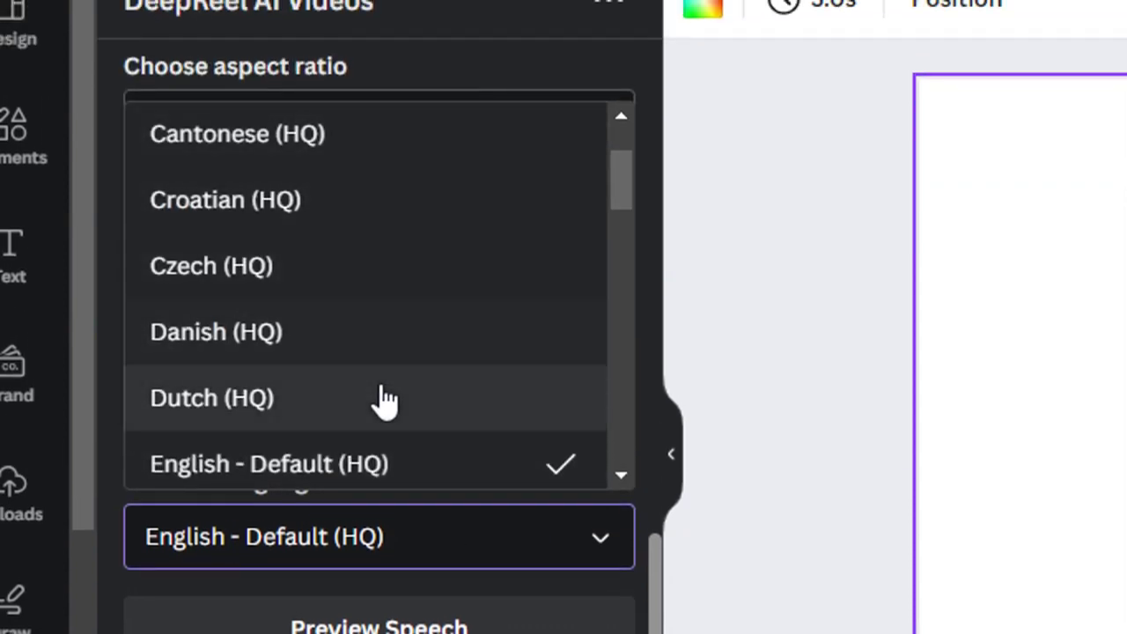
pyautogui.scroll(-5, 373, 378)
pyautogui.scroll(-1, 373, 364)
pyautogui.scroll(10, 396, 431)
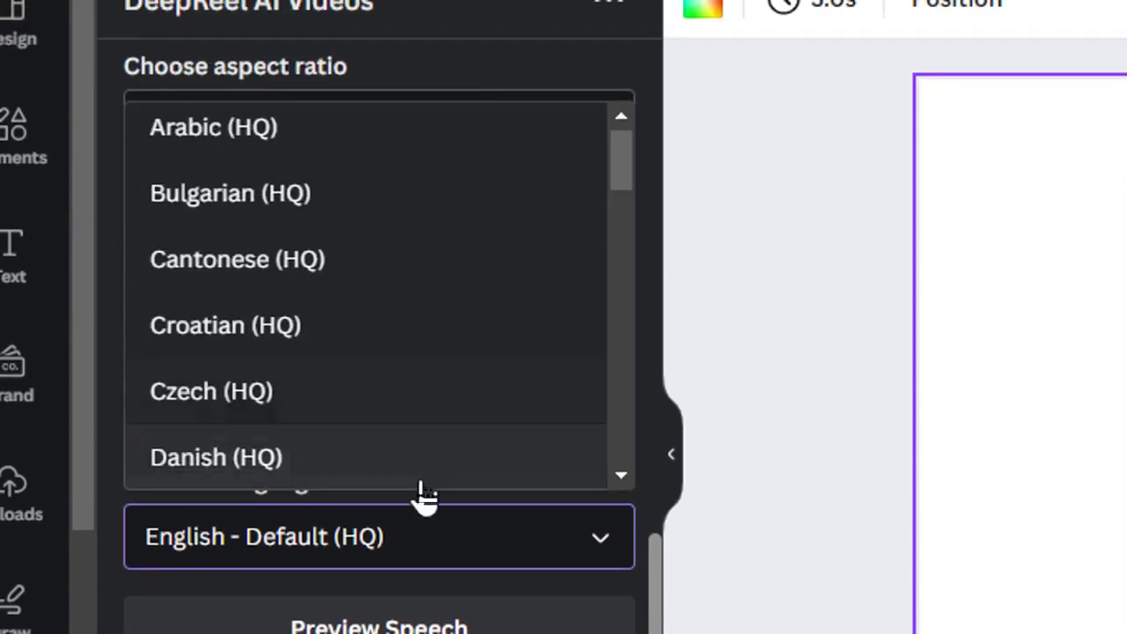
pyautogui.click(465, 537)
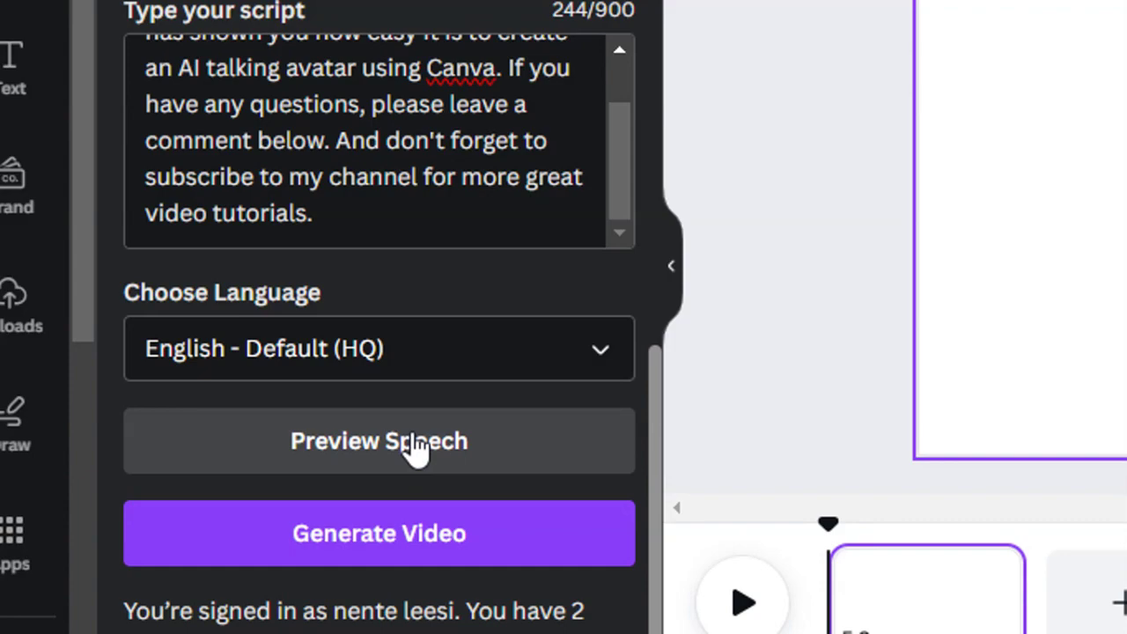
# Step: Preview the spoken narration of the 244-character outro script
pyautogui.click(397, 451)
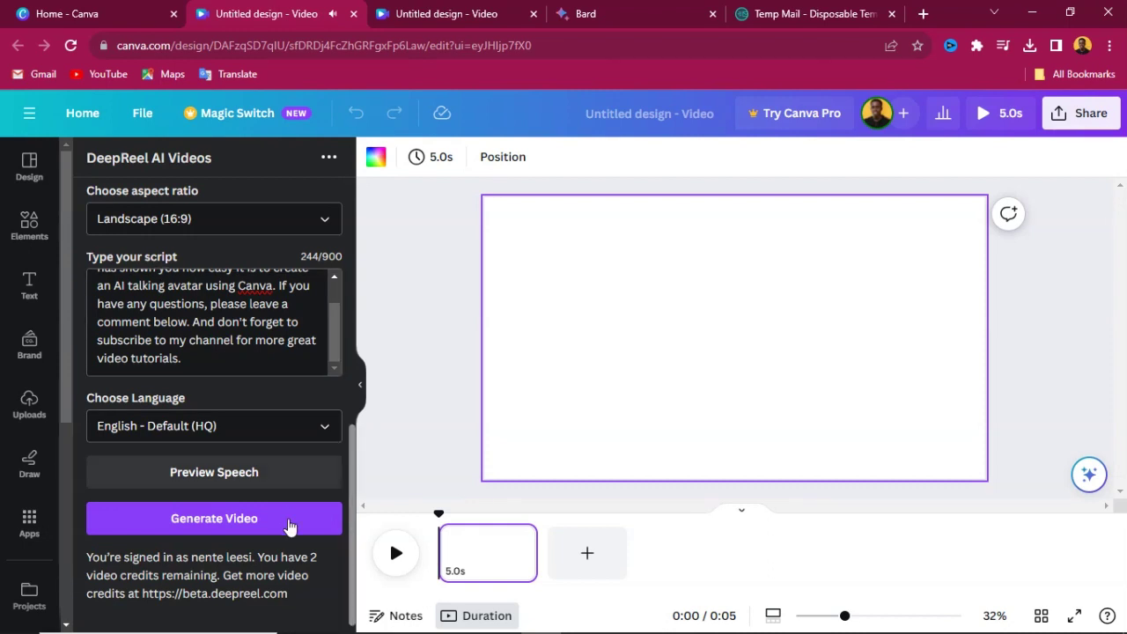
# Step: Generate the Ava talking-avatar video from the pasted script
pyautogui.click(206, 518)
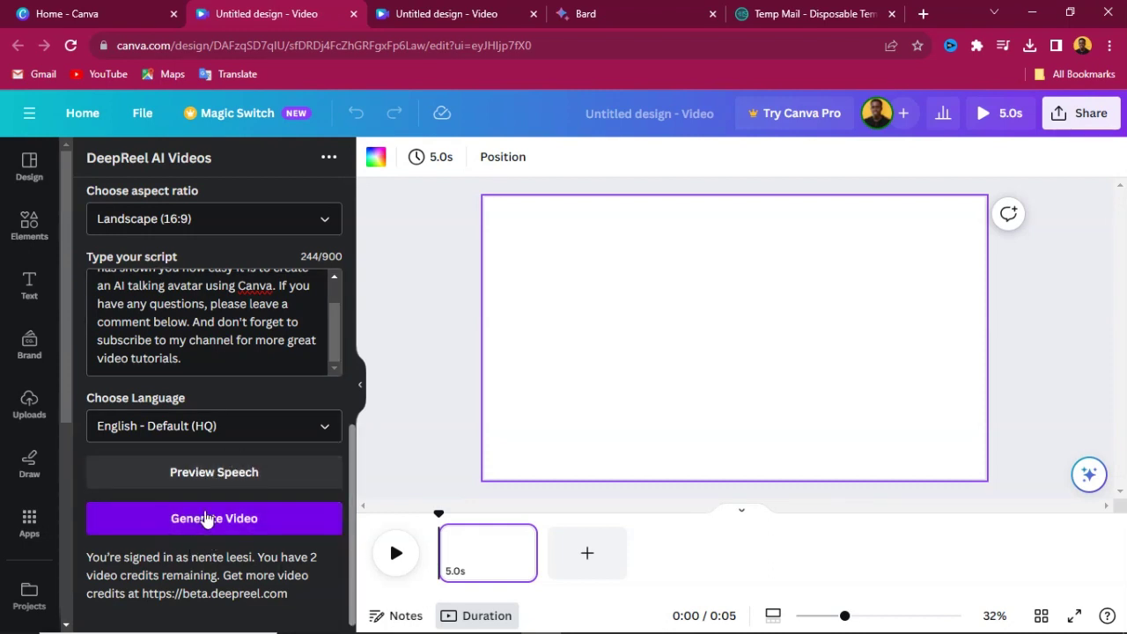
pyautogui.click(232, 518)
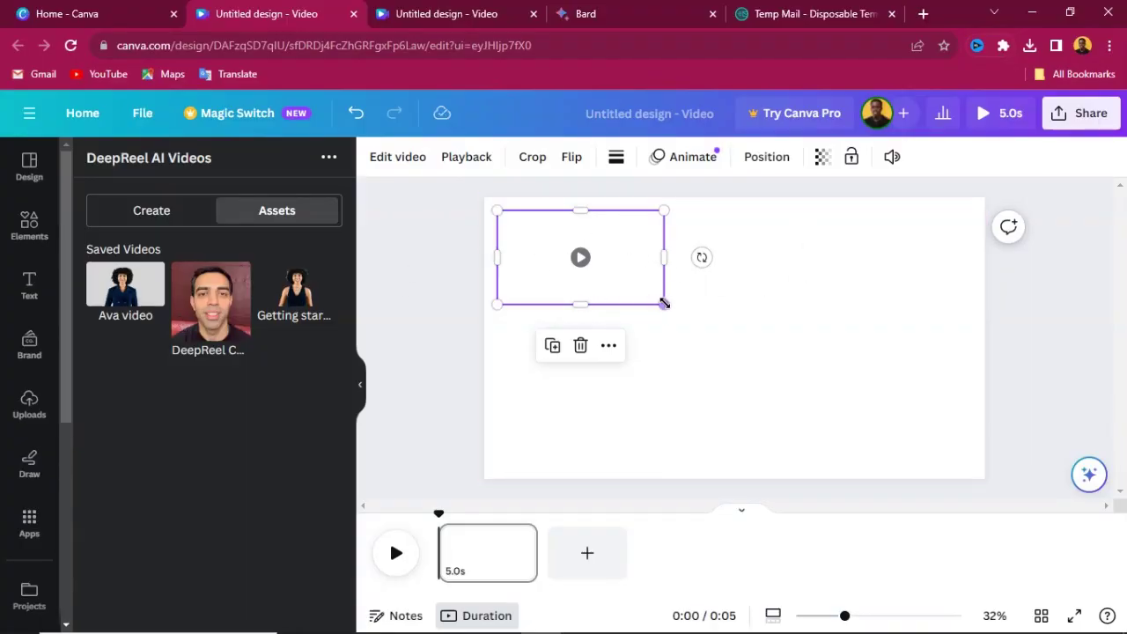
# Step: Stretch the Ava clip past the page's corners and center it until it covers the landscape page
pyautogui.moveTo(664, 304); pyautogui.dragTo(998, 443)
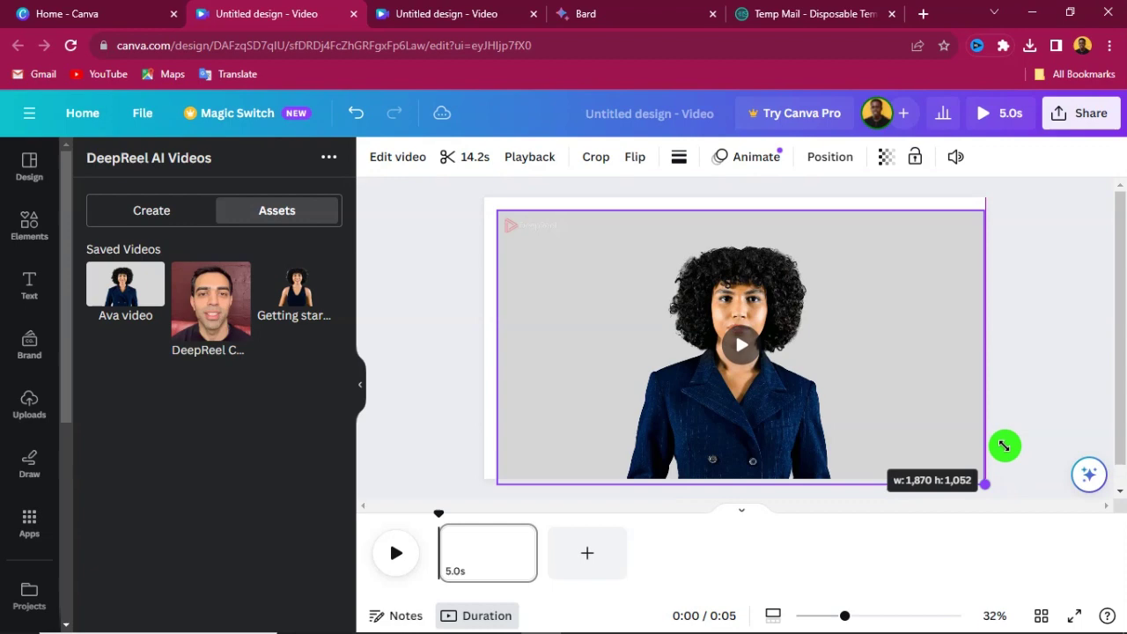
pyautogui.moveTo(998, 444); pyautogui.dragTo(1004, 443)
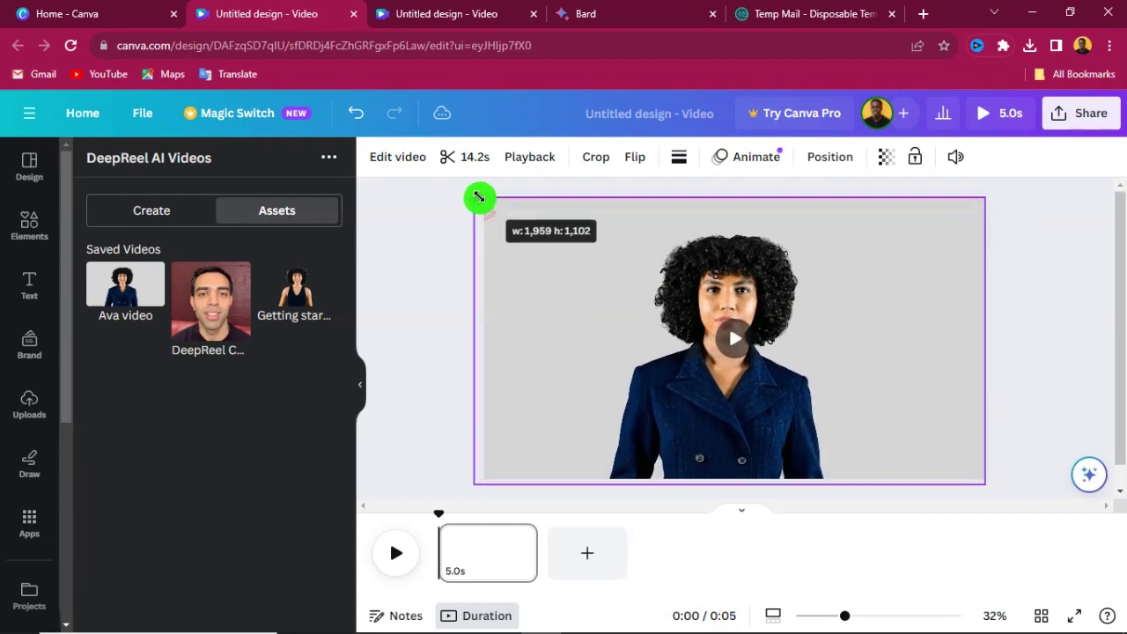
pyautogui.moveTo(487, 209); pyautogui.dragTo(476, 197)
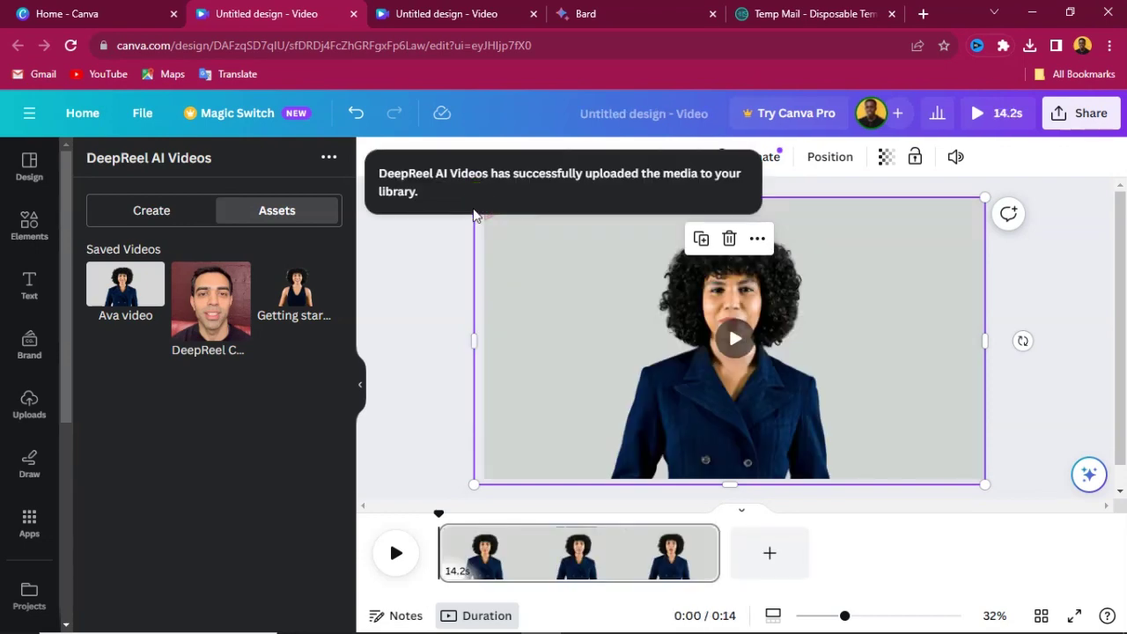
pyautogui.moveTo(473, 197); pyautogui.dragTo(447, 182)
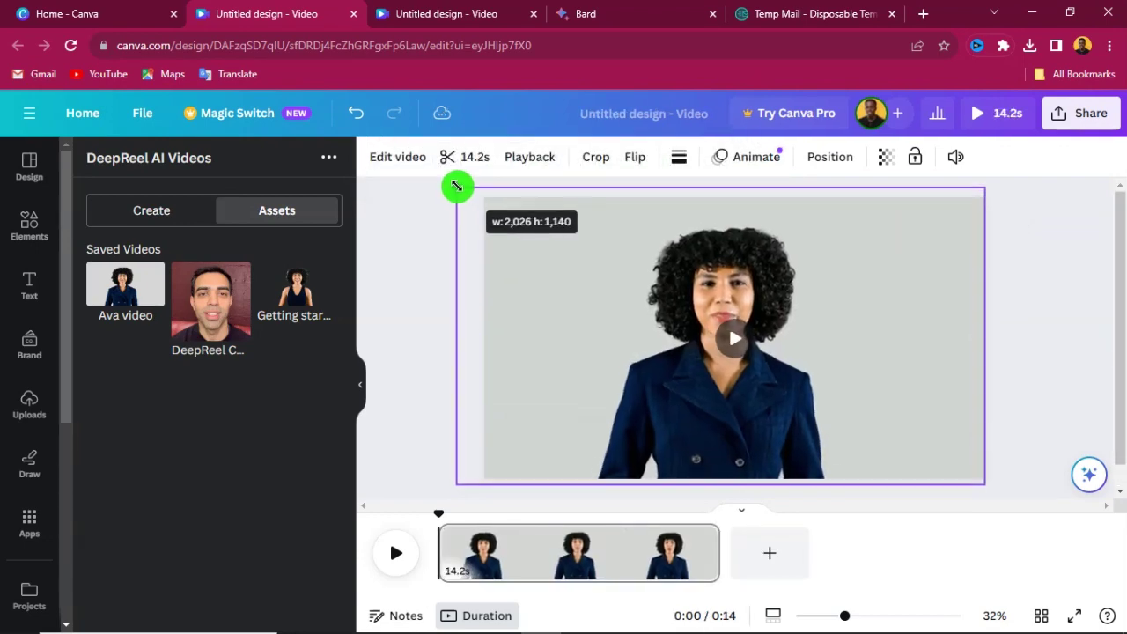
pyautogui.moveTo(730, 268); pyautogui.dragTo(736, 250)
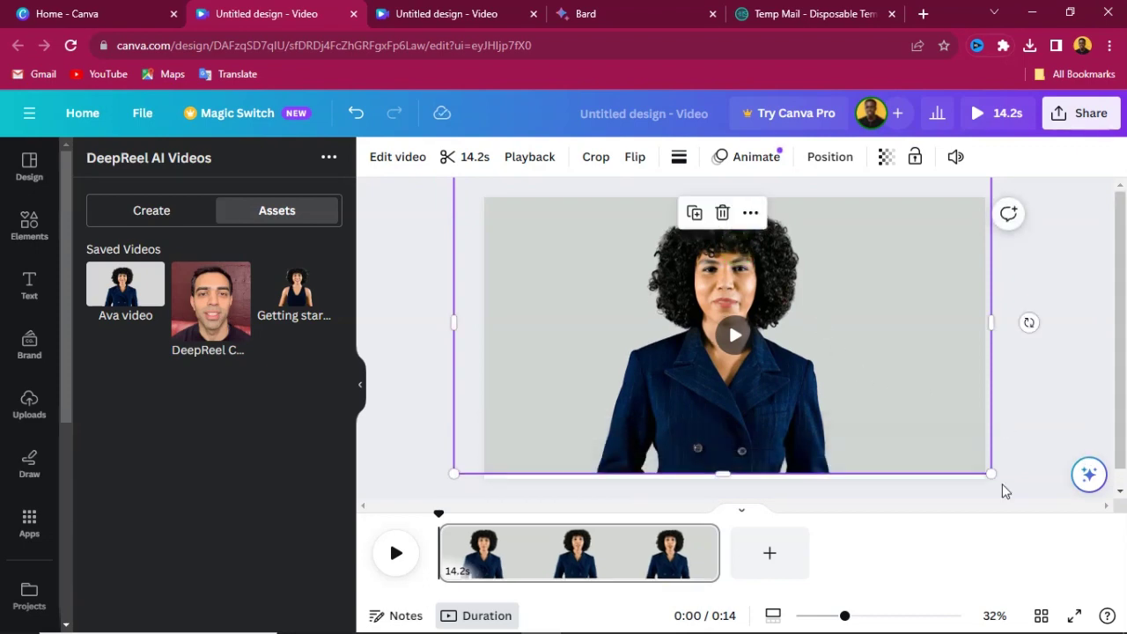
pyautogui.moveTo(991, 473); pyautogui.dragTo(999, 478)
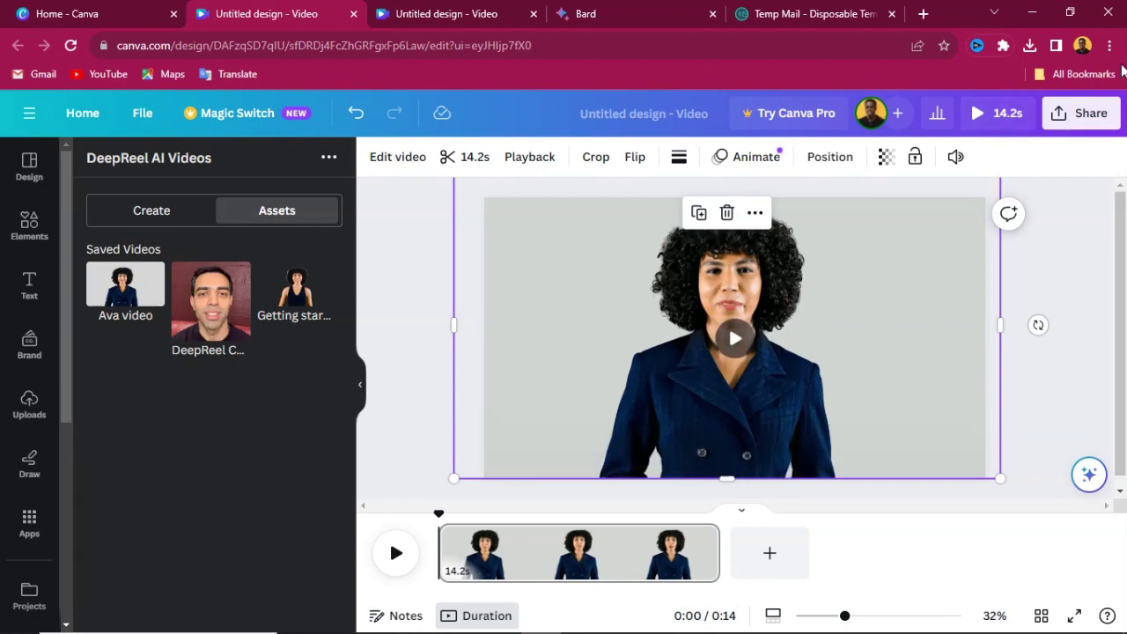
# Step: Download the 14.2-second design as a 1080p MP4 video
pyautogui.click(1080, 113)
pyautogui.scroll(-1, 882, 451)
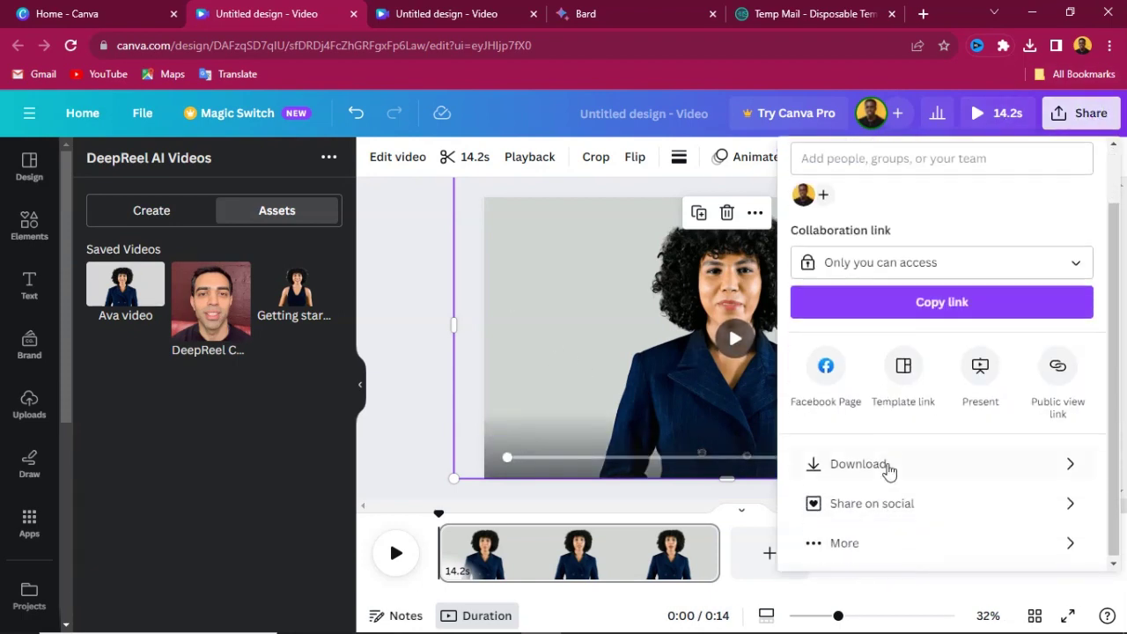
pyautogui.click(869, 457)
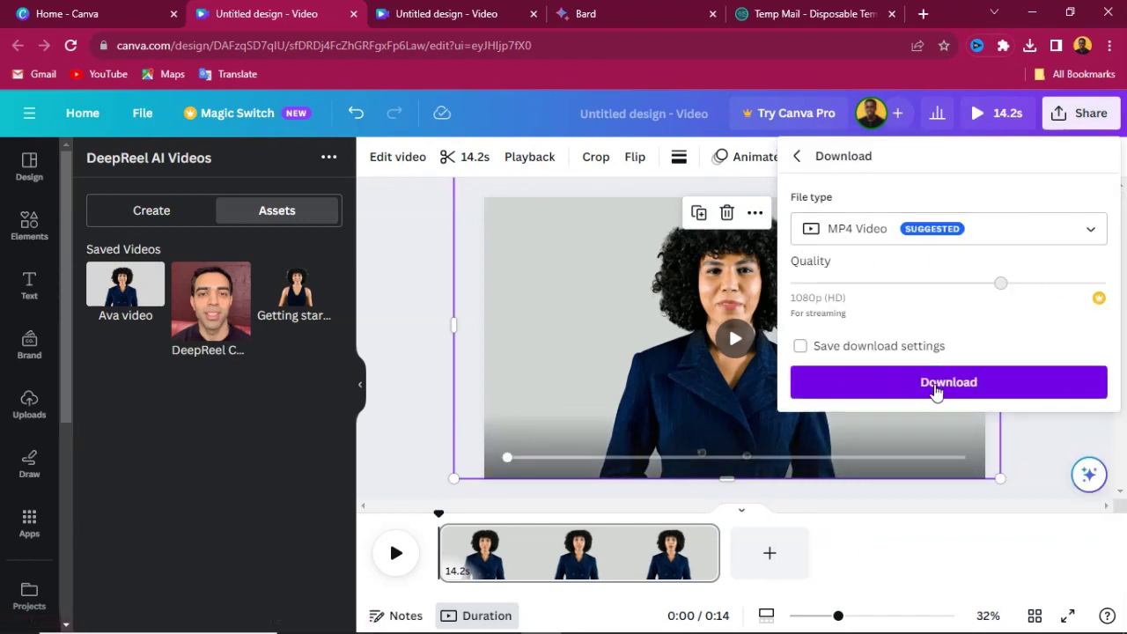
pyautogui.click(935, 387)
pyautogui.click(397, 300)
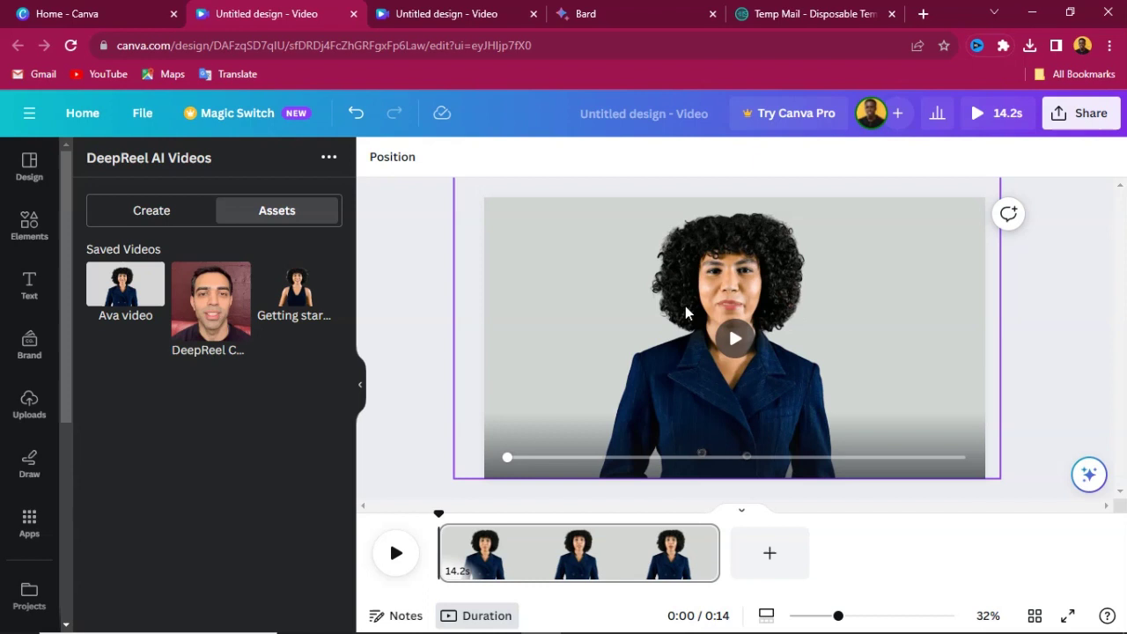